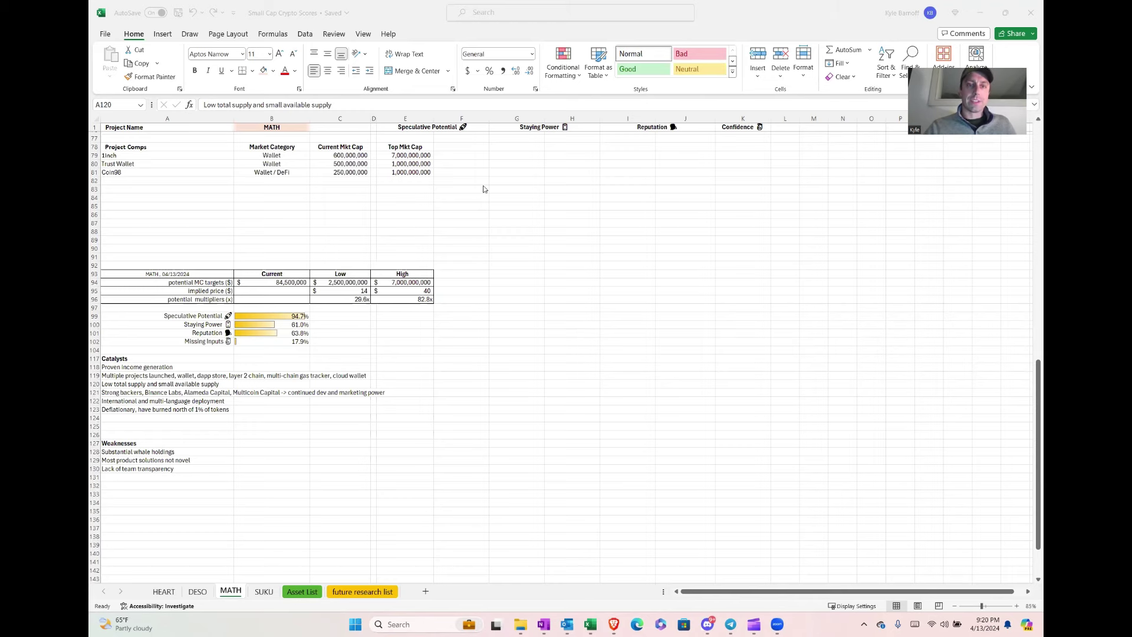
# Step: Review the MATH sheet's Catalysts list, from proven income generation to token burns, and its Weaknesses section
pyautogui.scroll(-4, 484, 189)
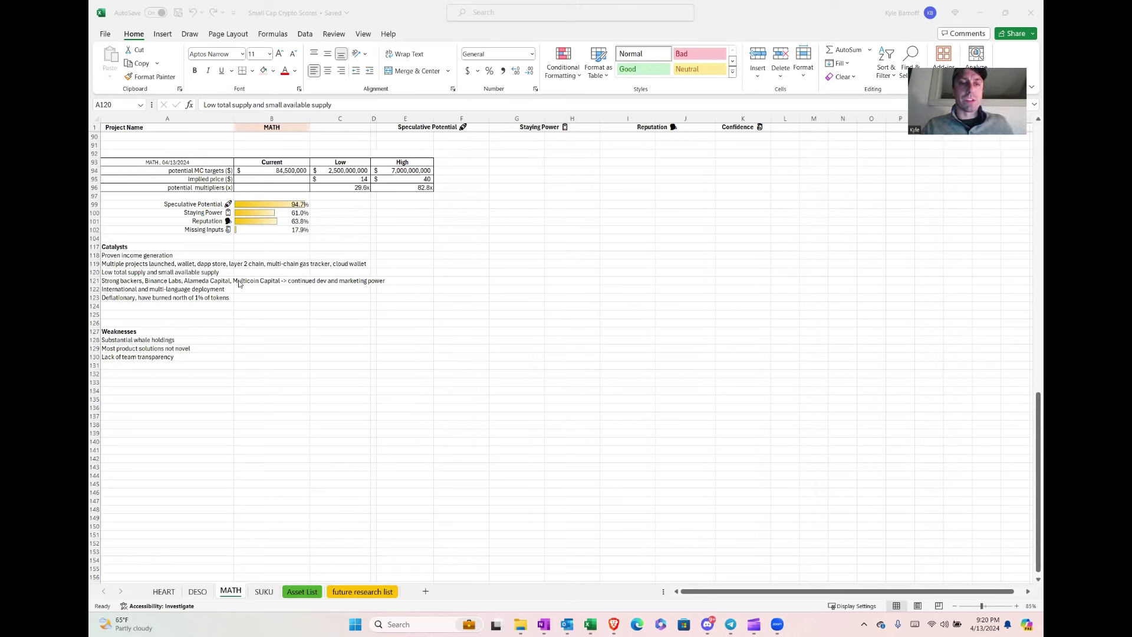
pyautogui.click(206, 260)
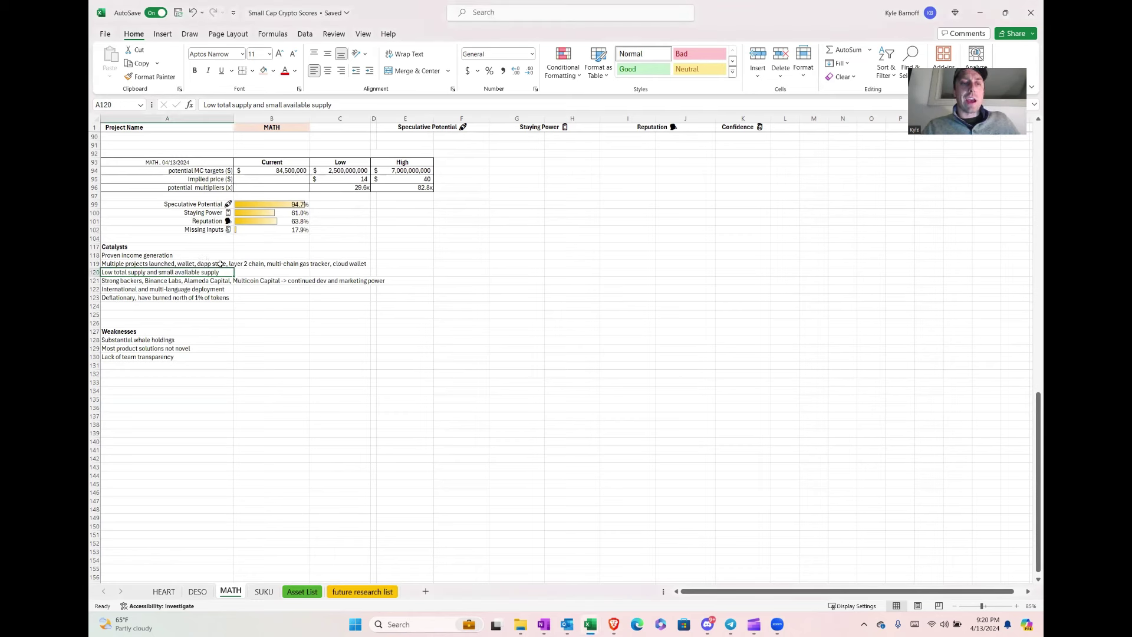
pyautogui.click(214, 306)
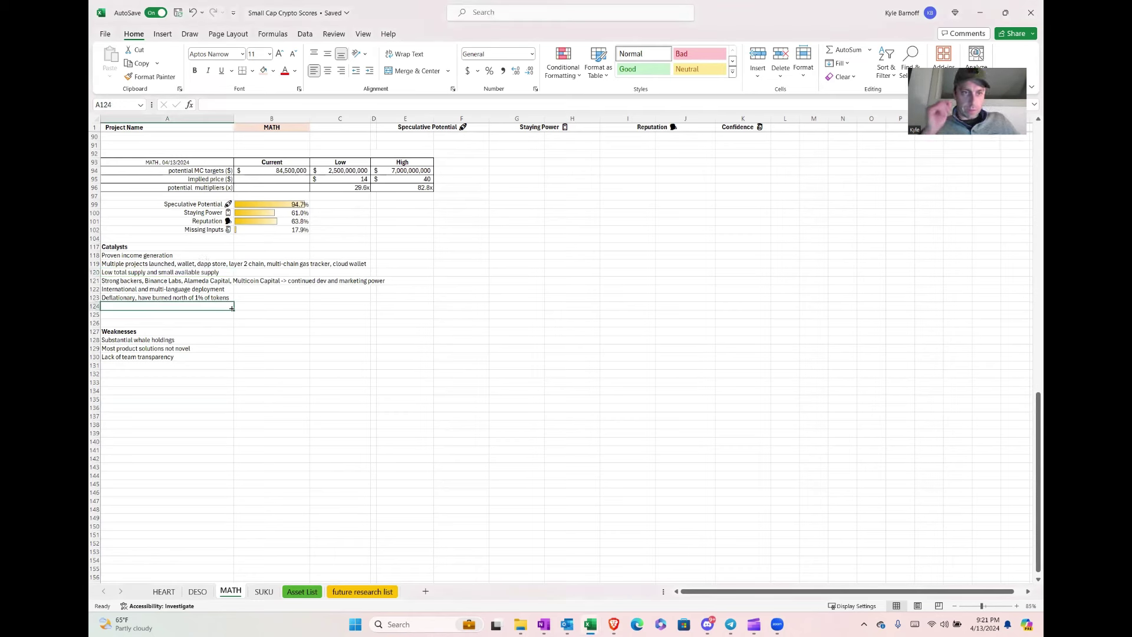
pyautogui.click(184, 295)
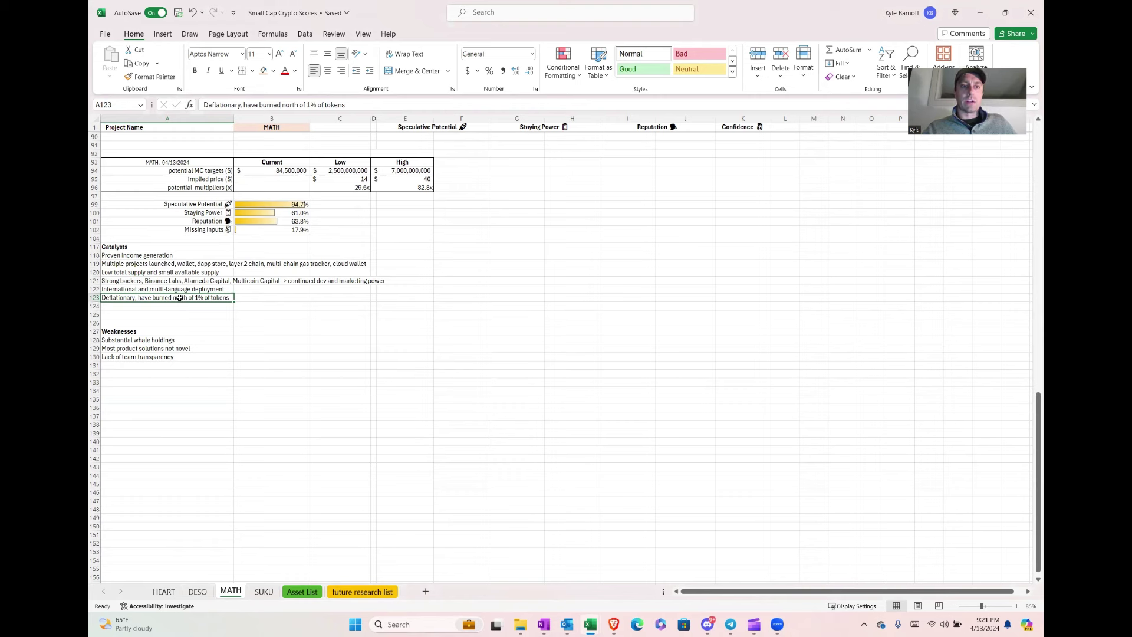
pyautogui.moveTo(178, 289); pyautogui.dragTo(160, 262)
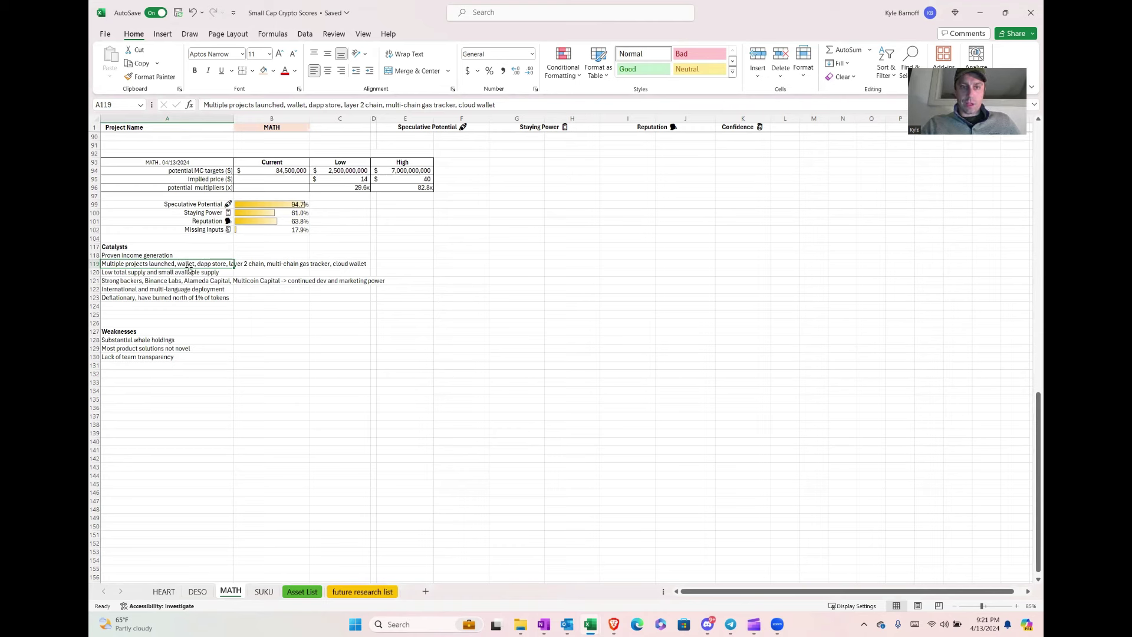
pyautogui.click(185, 296)
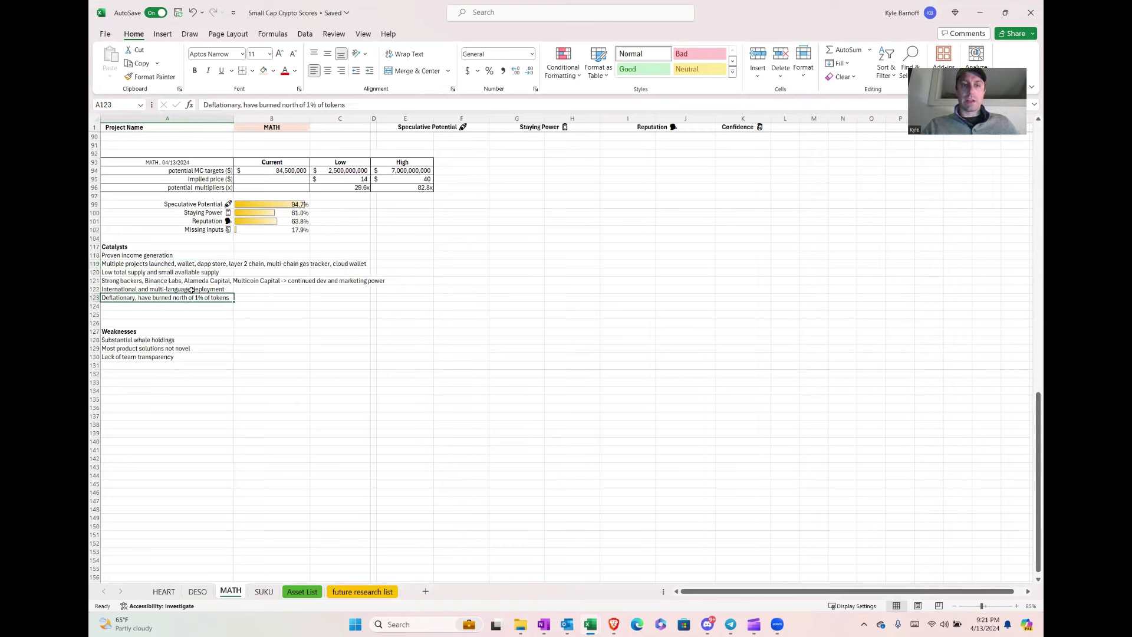
pyautogui.click(195, 305)
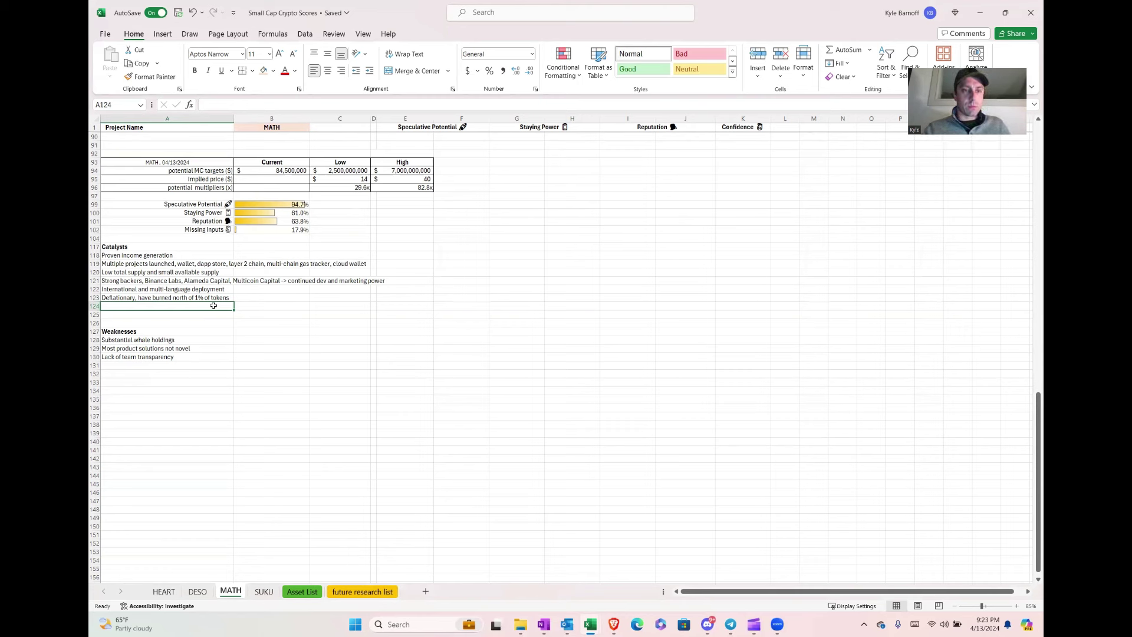
pyautogui.click(209, 332)
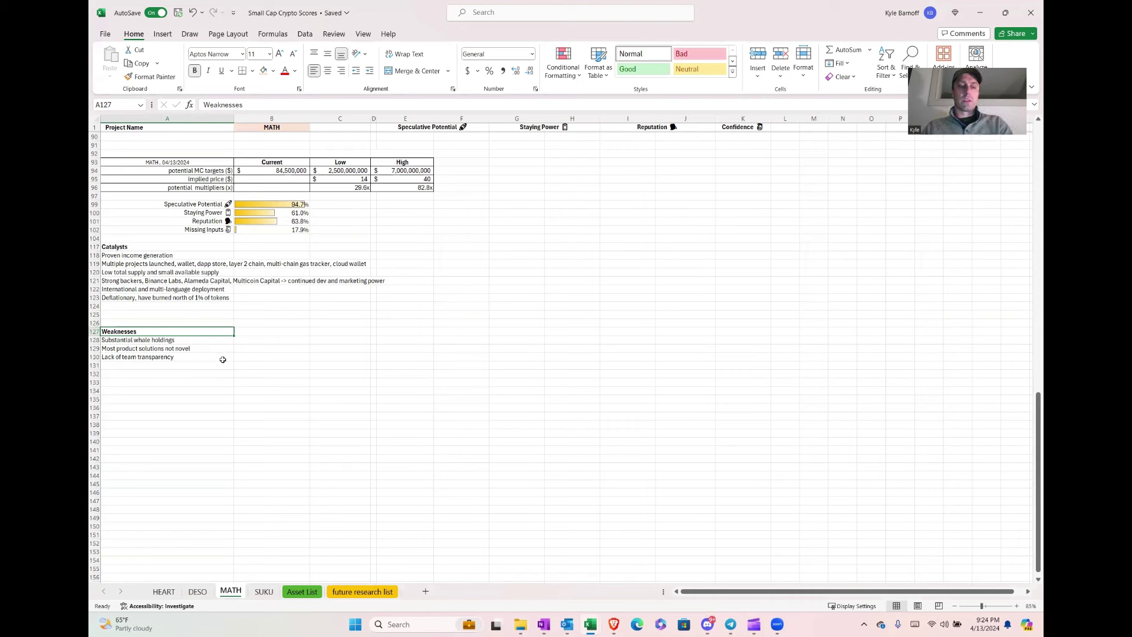
pyautogui.press('alt')
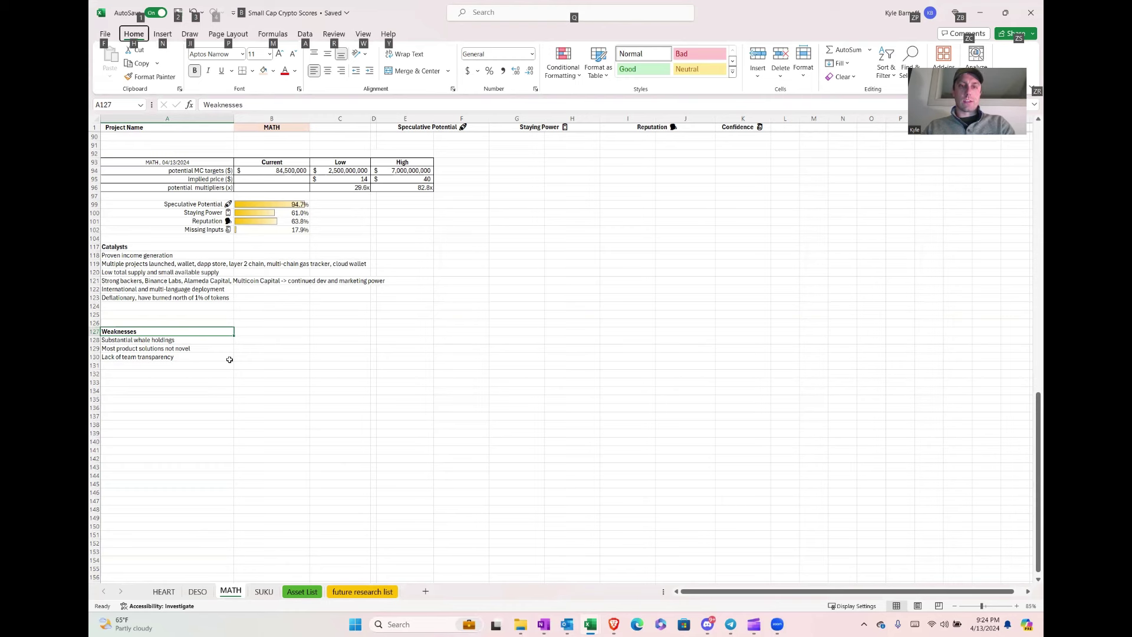
pyautogui.press('Escape')
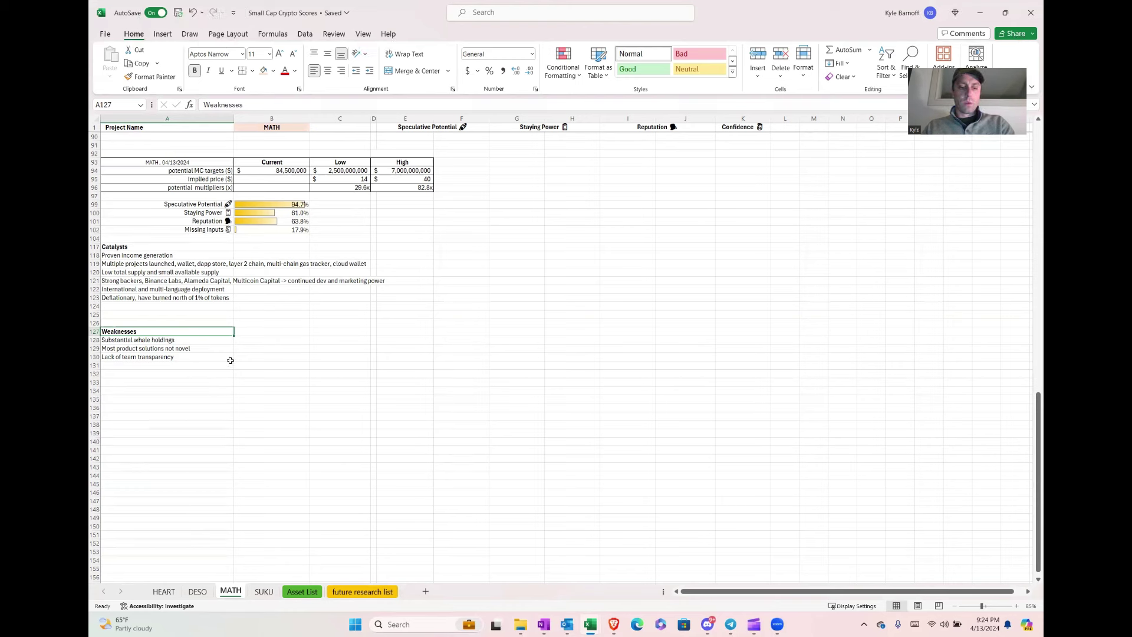
# Step: Switch to the CoinGecko MATH page in Brave and compare its market cap chart over the Max and 1y ranges
pyautogui.hotkey('alt', 'Tab')
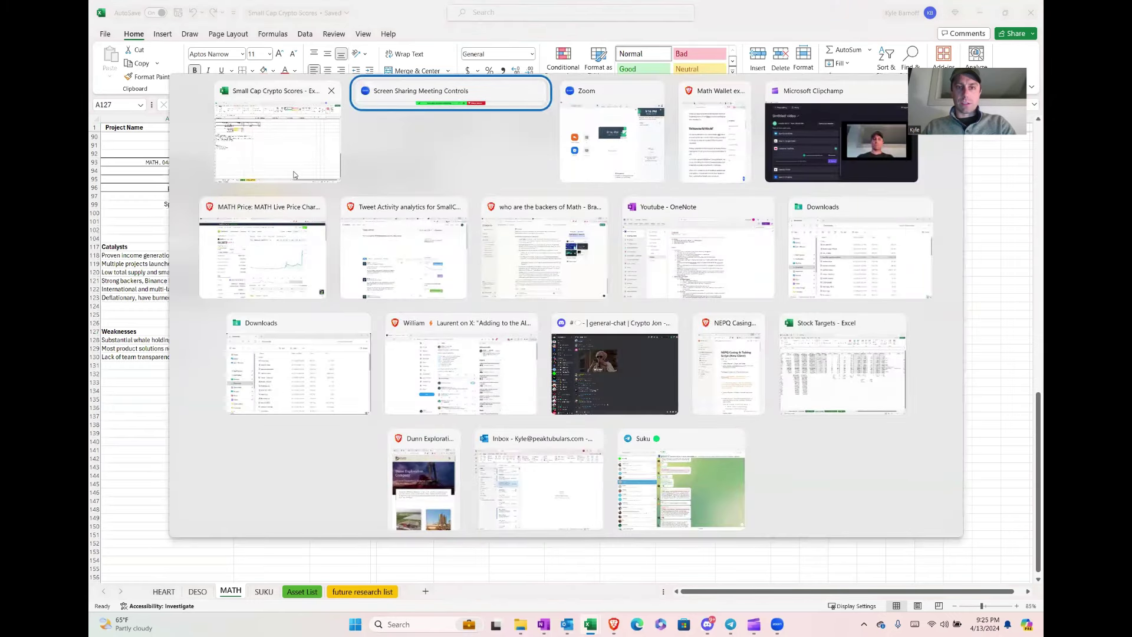
pyautogui.click(270, 243)
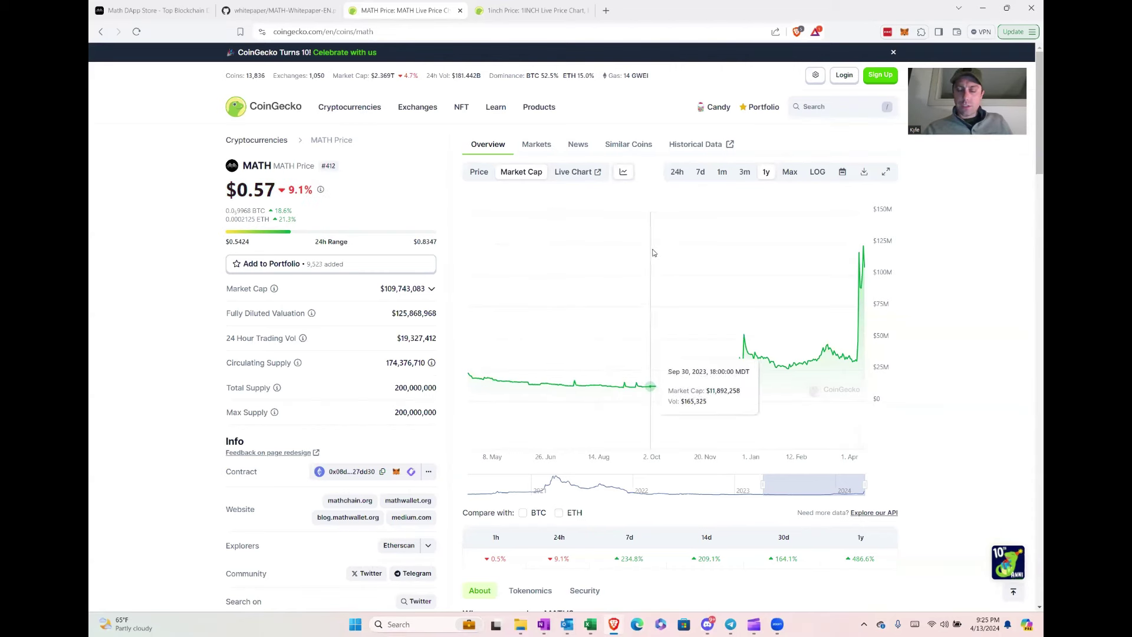
pyautogui.click(786, 176)
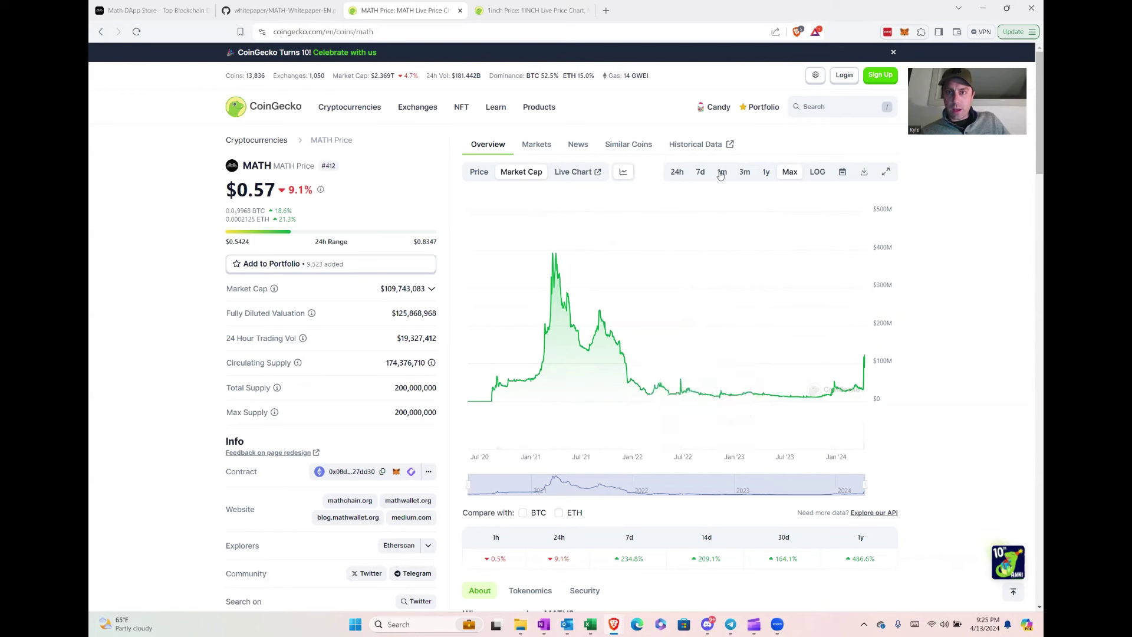
pyautogui.click(765, 172)
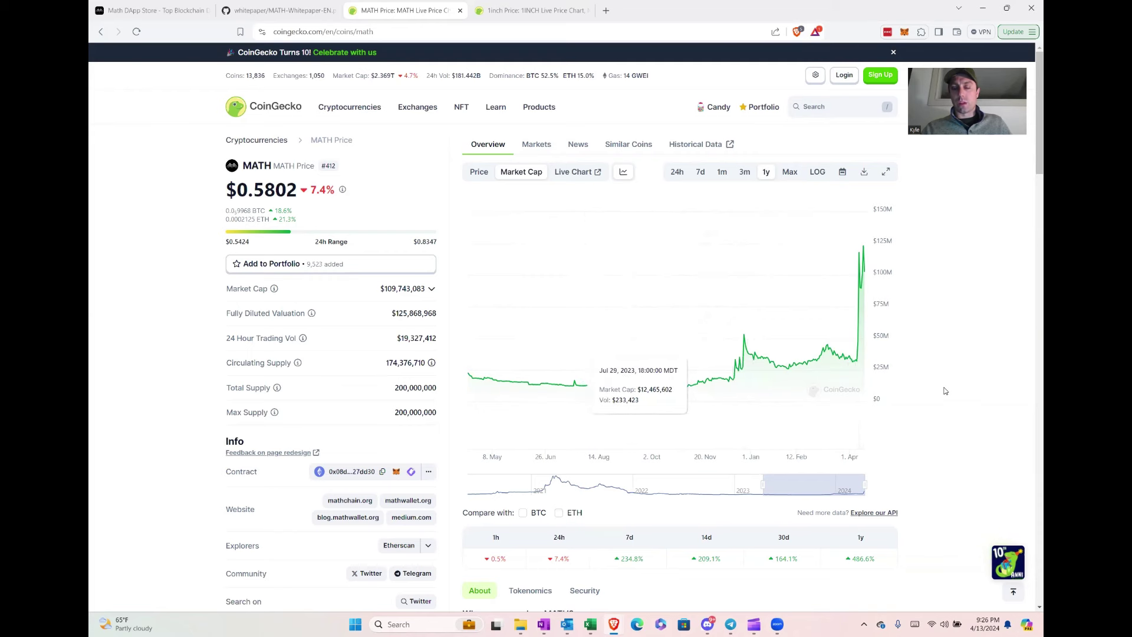
pyautogui.scroll(-1, 948, 340)
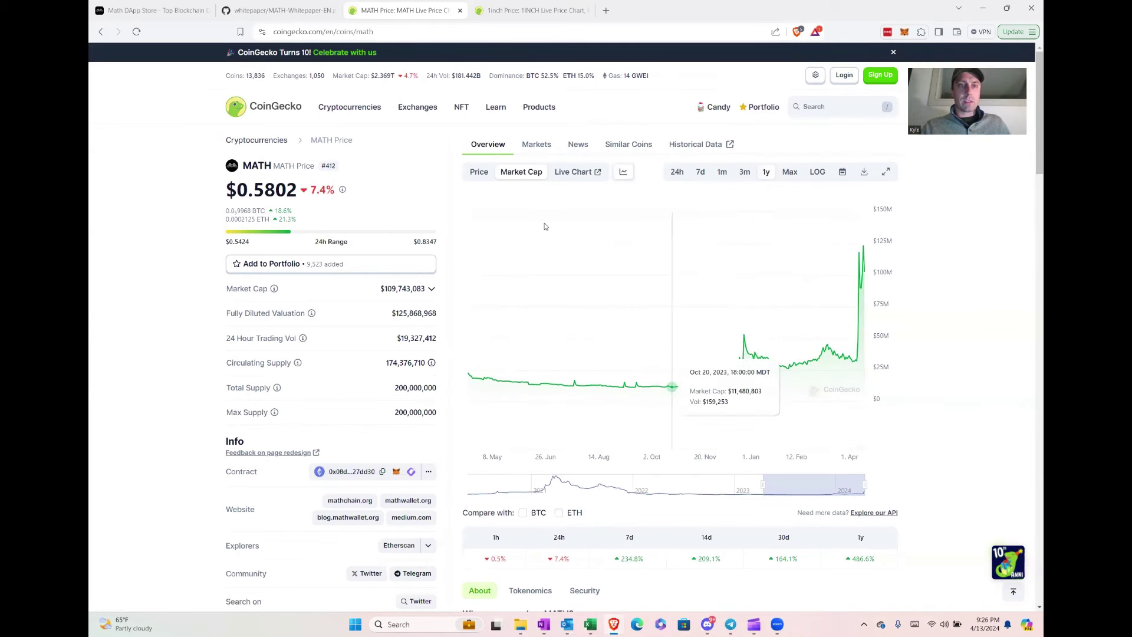
# Step: Open the MATH whitepaper on GitHub and read the Multi-Chain, Multi-Platform and Multi-Language sections and the list of MATH products beyond the wallet
pyautogui.click(290, 12)
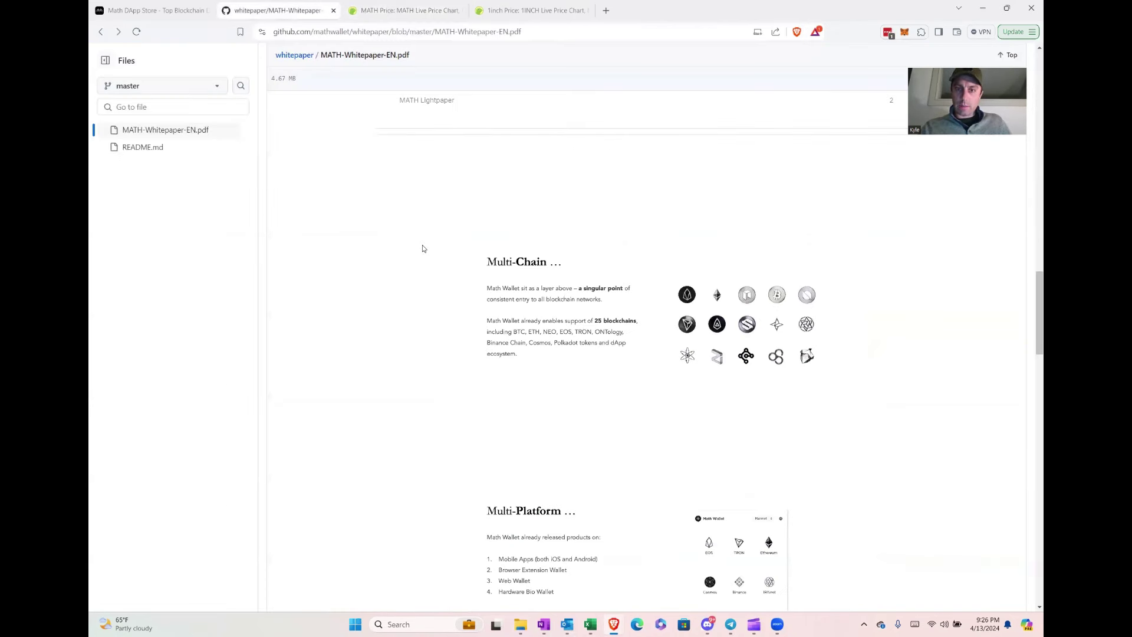
pyautogui.scroll(-2, 435, 226)
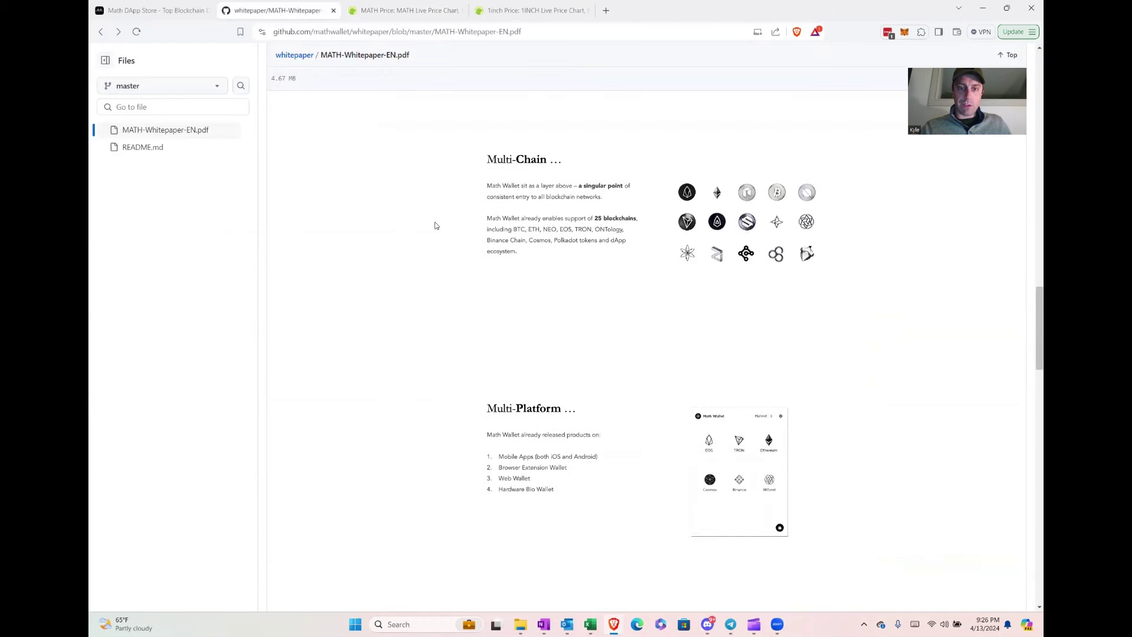
pyautogui.scroll(-6, 435, 226)
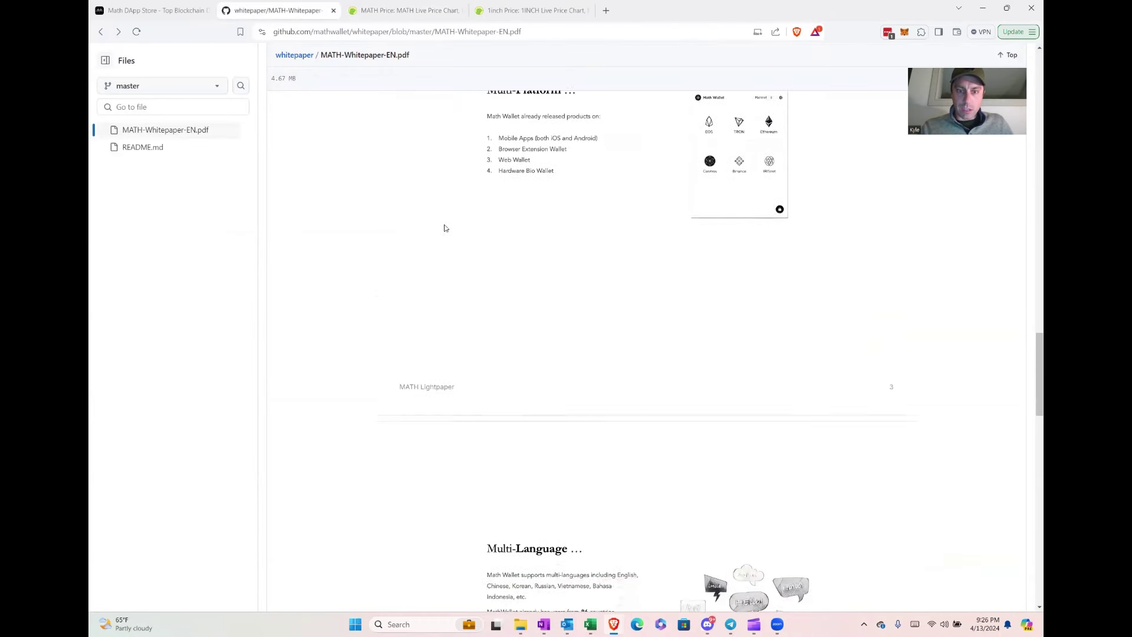
pyautogui.scroll(-8, 447, 227)
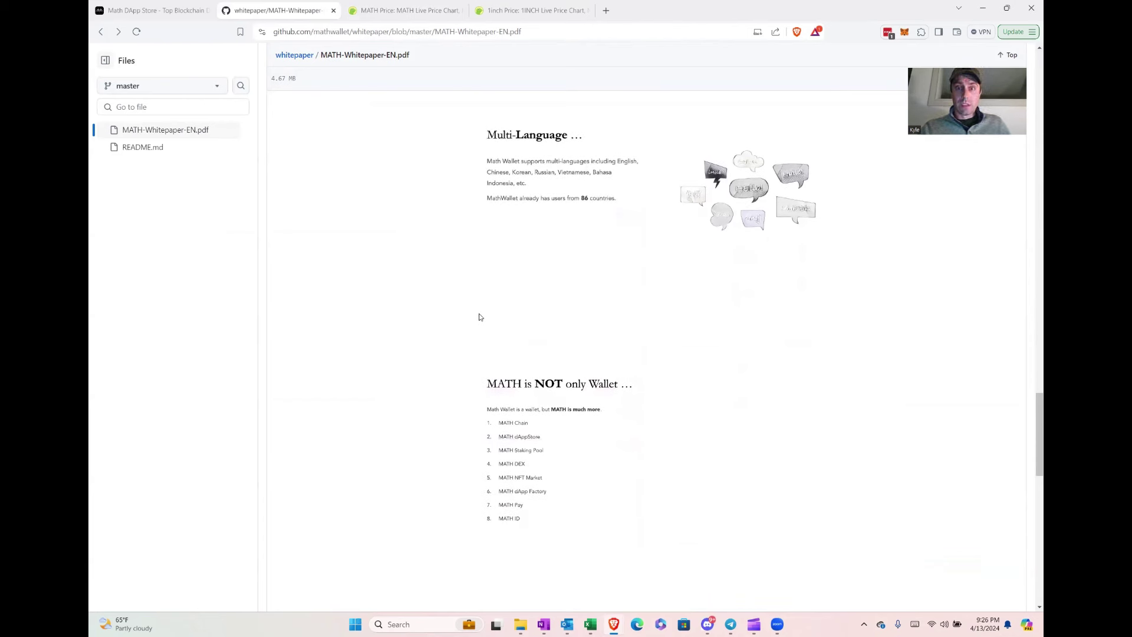
pyautogui.scroll(-2, 475, 309)
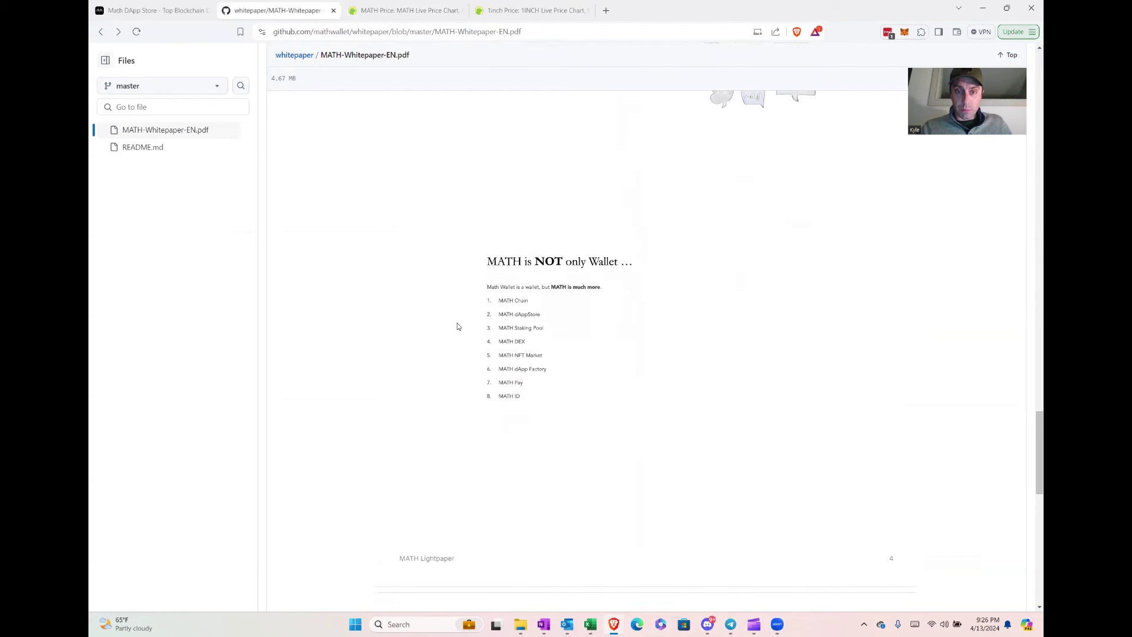
pyautogui.scroll(-2, 471, 339)
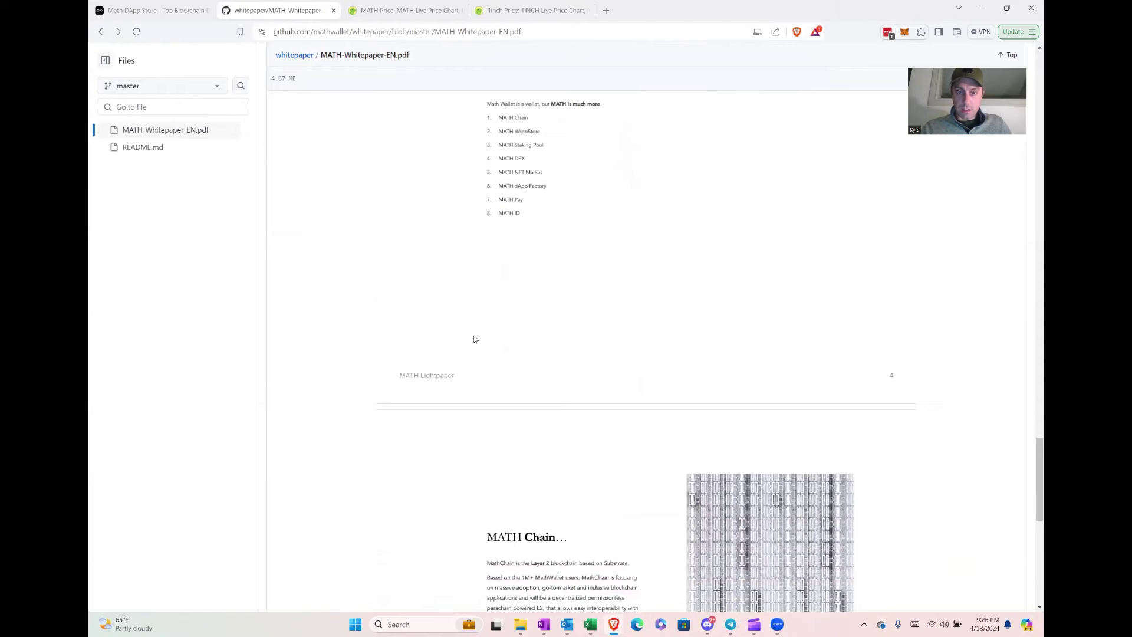
pyautogui.scroll(-2, 475, 339)
# Step: Return to the whitepaper's early pages and read from the "A better Crypto Wallet" section through MATH Chain and MATH dAppStore
pyautogui.scroll(-6, 475, 339)
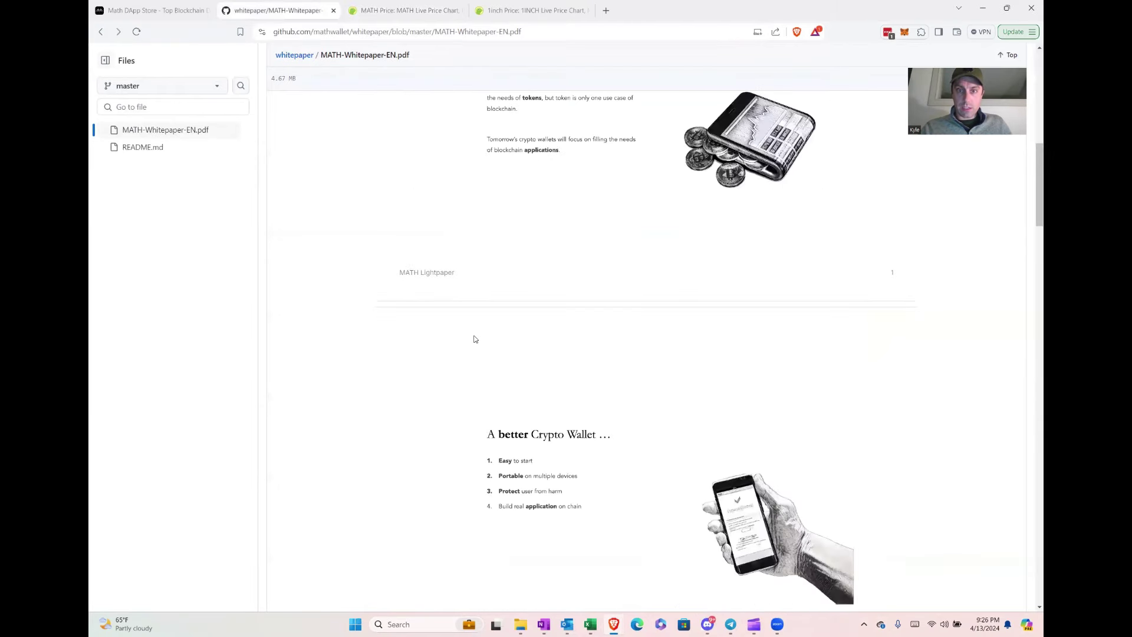
pyautogui.scroll(-5, 475, 339)
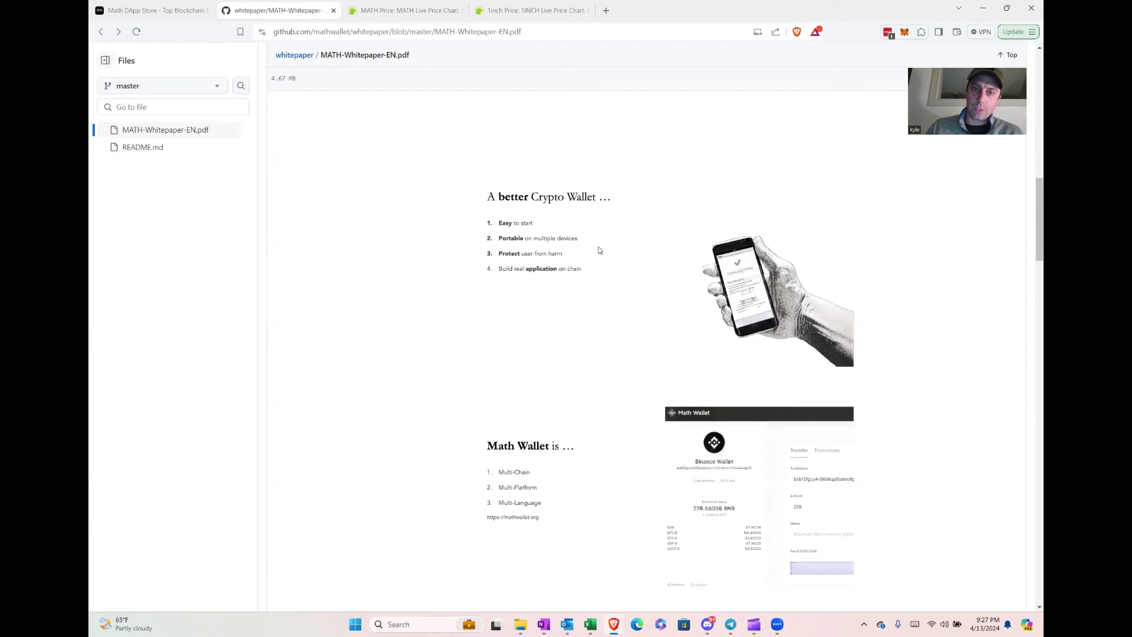
pyautogui.scroll(5, 595, 271)
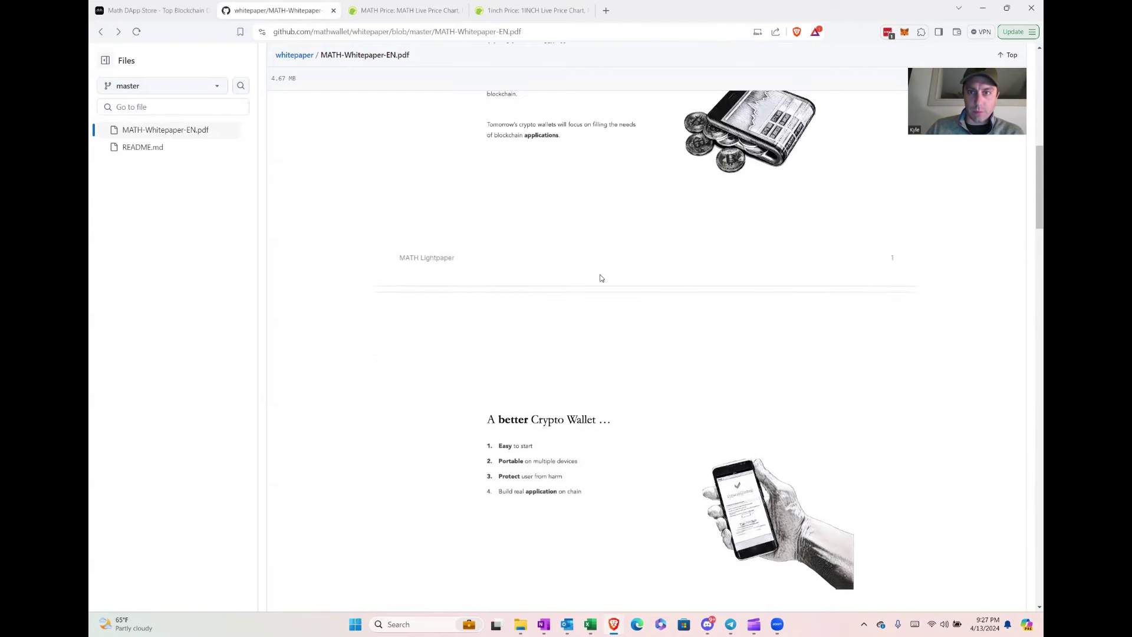
pyautogui.scroll(-5, 563, 256)
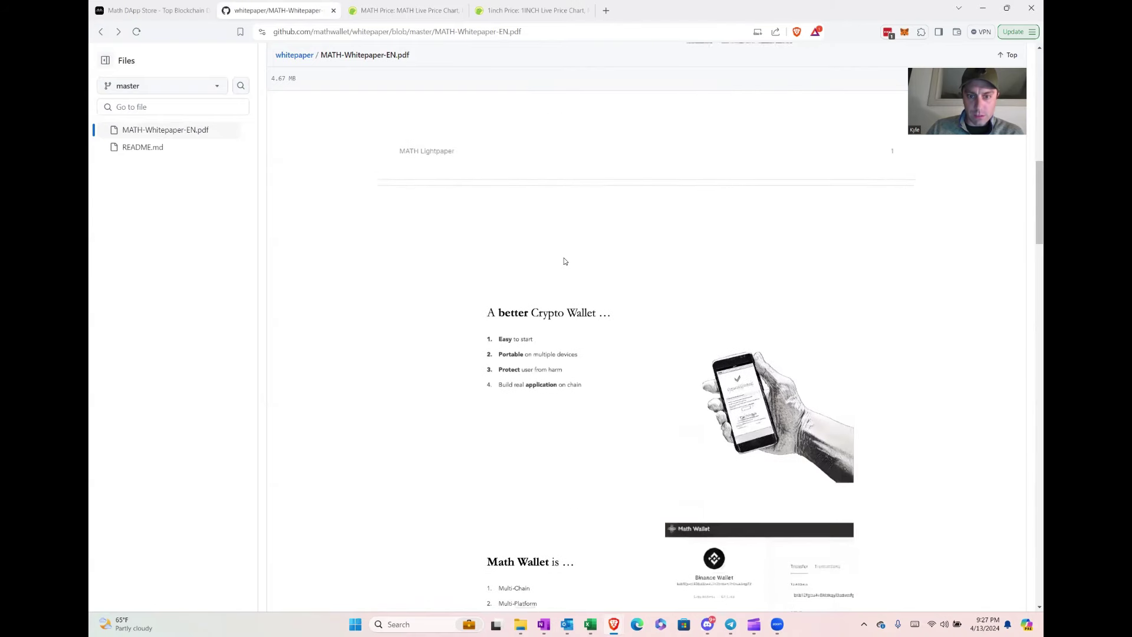
pyautogui.scroll(-18, 566, 259)
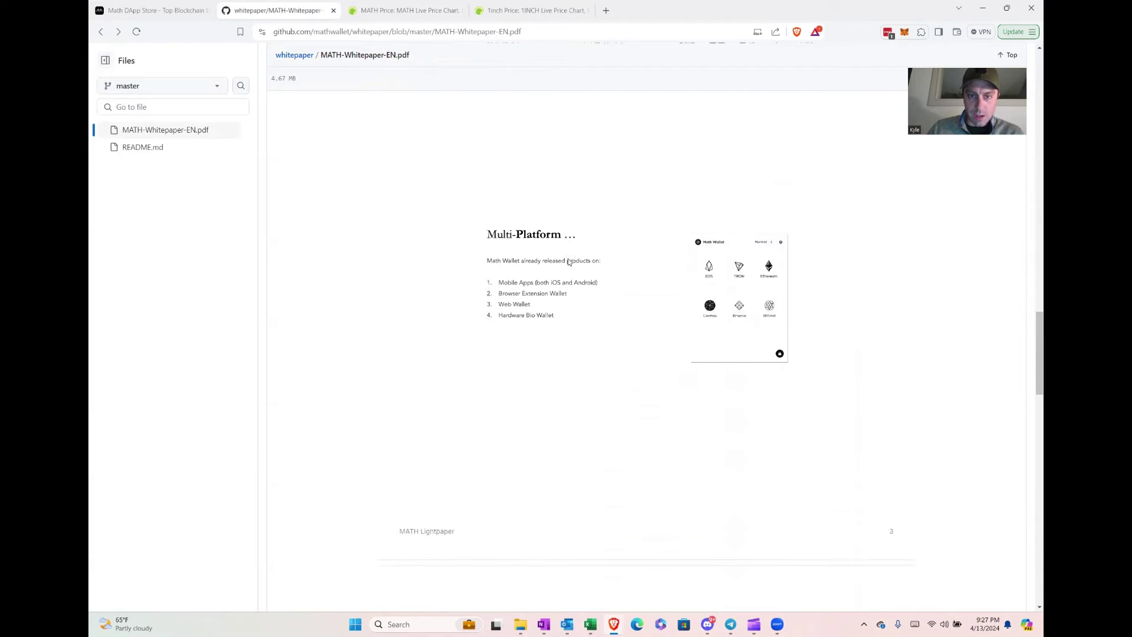
pyautogui.scroll(-14, 569, 261)
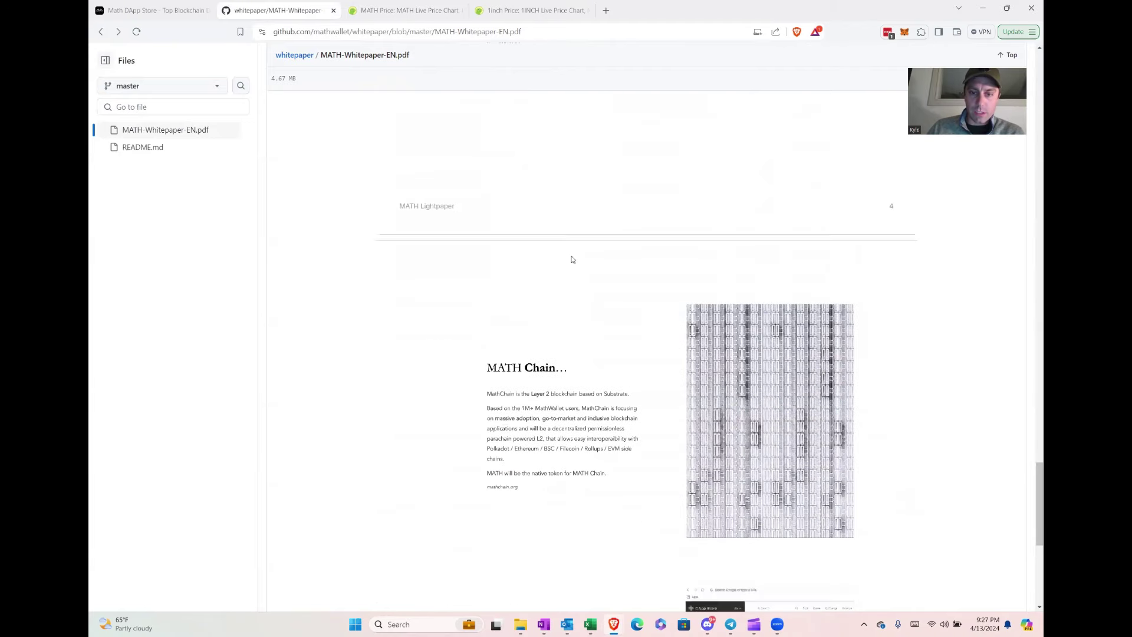
pyautogui.scroll(-5, 571, 259)
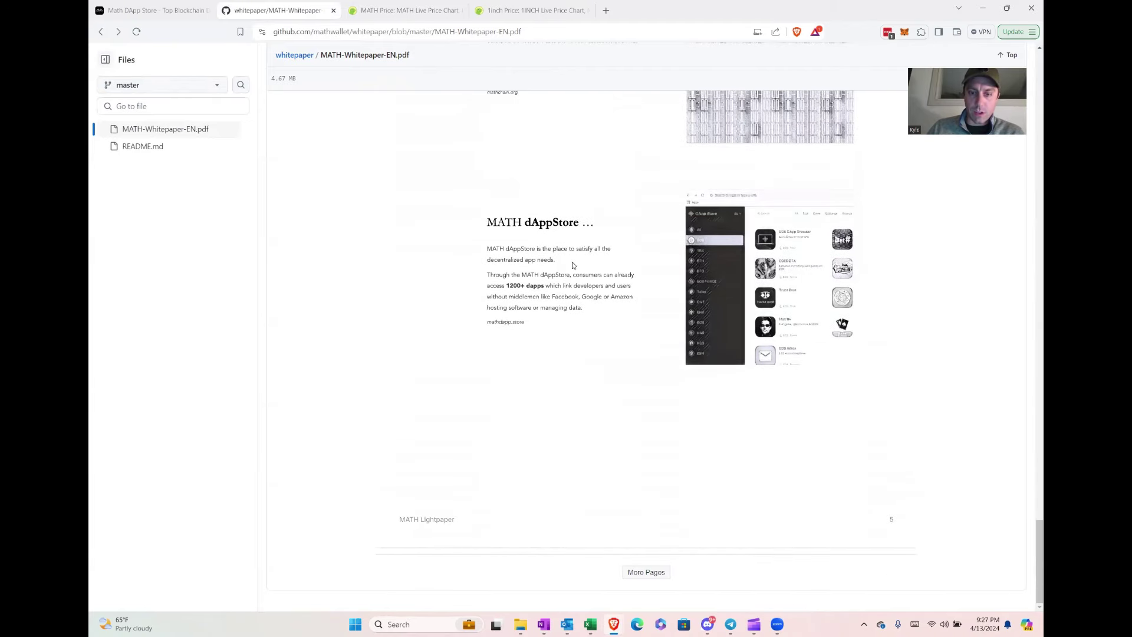
pyautogui.scroll(9, 572, 263)
pyautogui.scroll(-5, 571, 278)
# Step: Load more pages of the whitepaper and read the sections from MATH Staking Pool and MATH DEX through MATH Pay and MATH ID
pyautogui.scroll(-4, 609, 540)
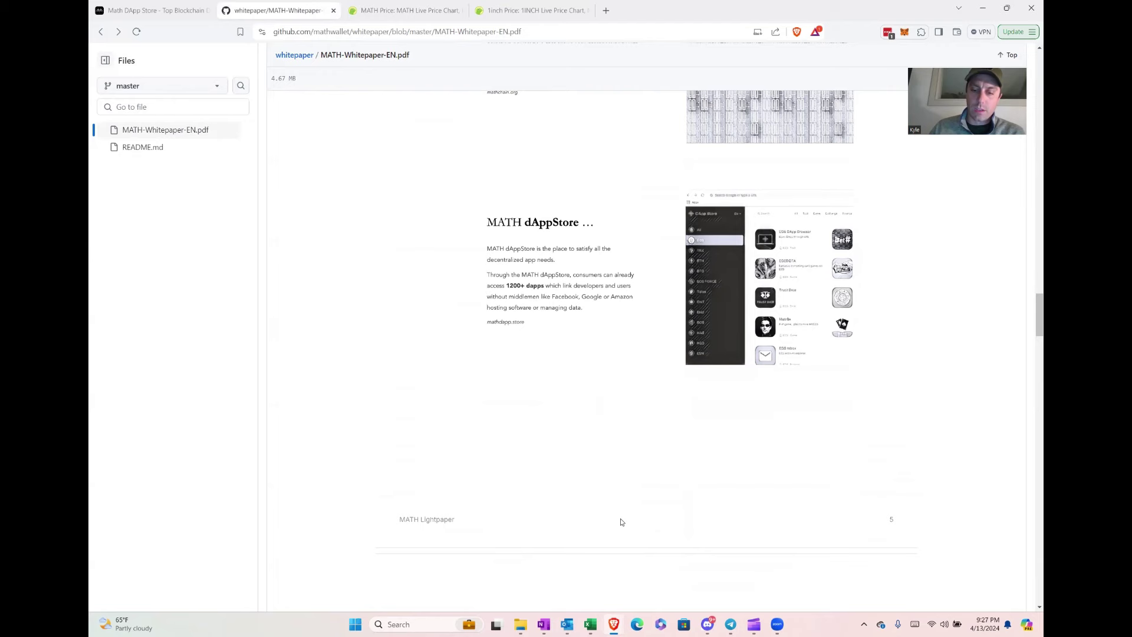
pyautogui.scroll(-5, 609, 450)
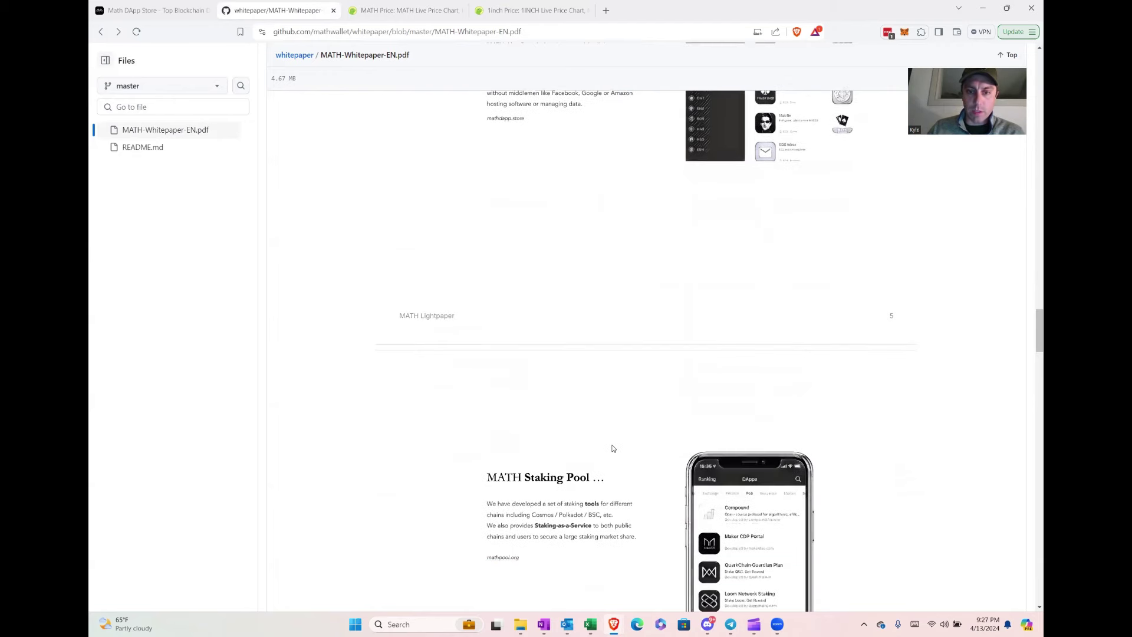
pyautogui.scroll(-10, 617, 451)
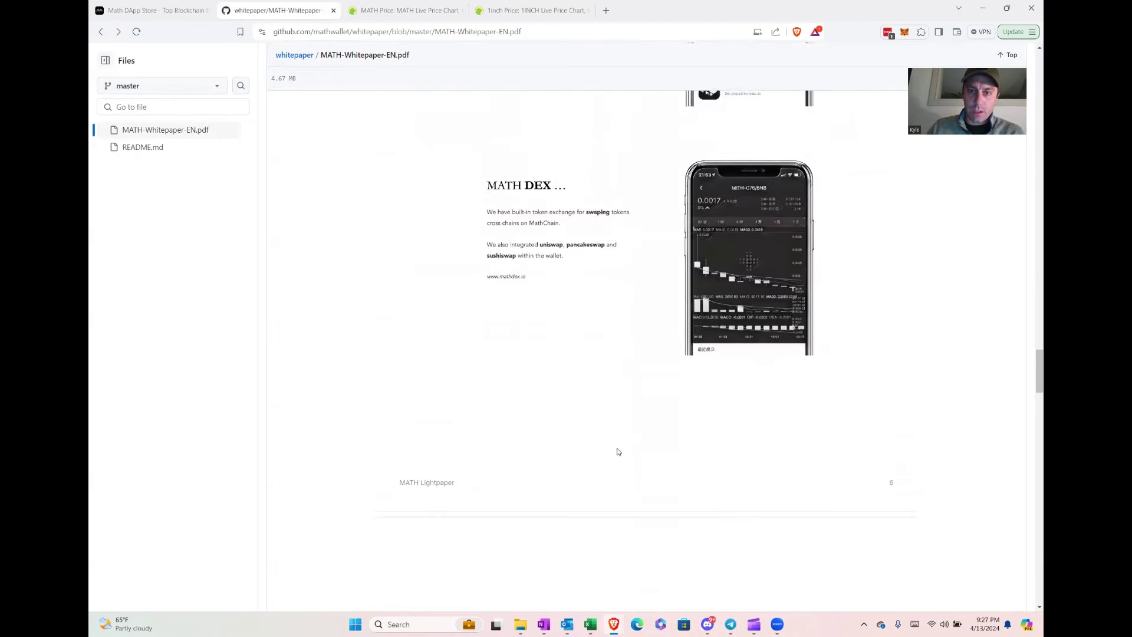
pyautogui.scroll(-10, 617, 451)
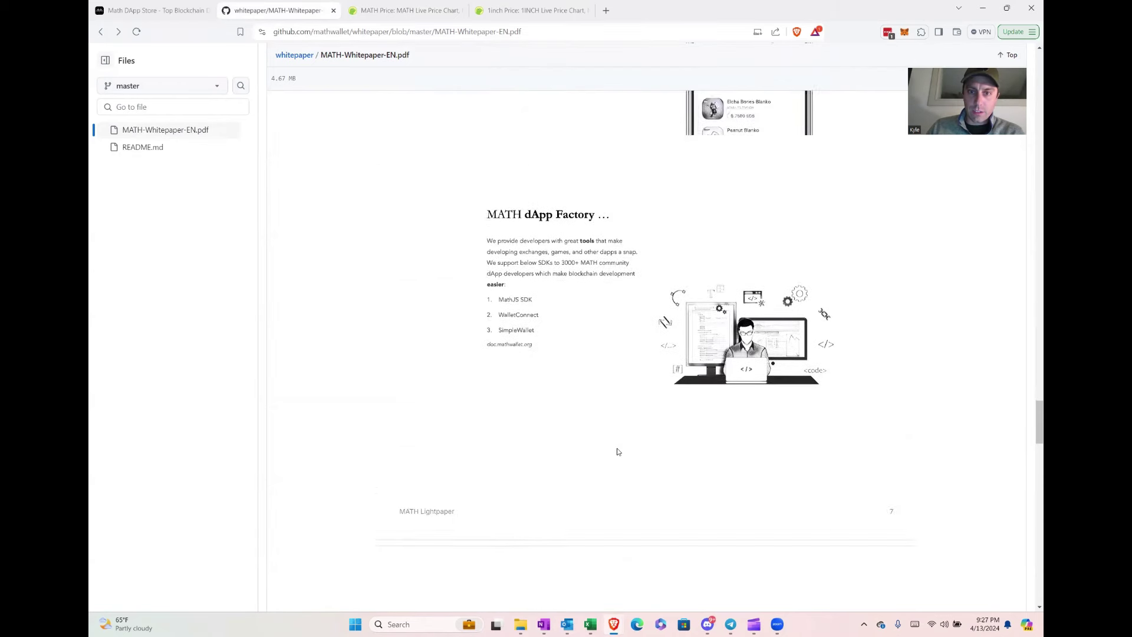
pyautogui.scroll(-5, 618, 451)
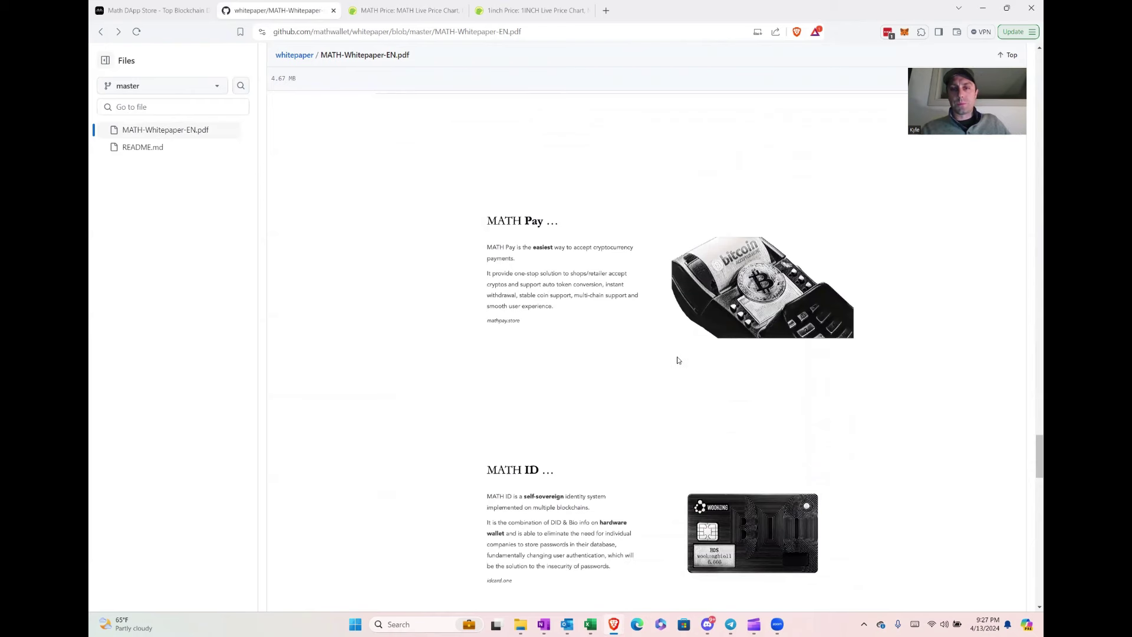
pyautogui.scroll(-1, 521, 348)
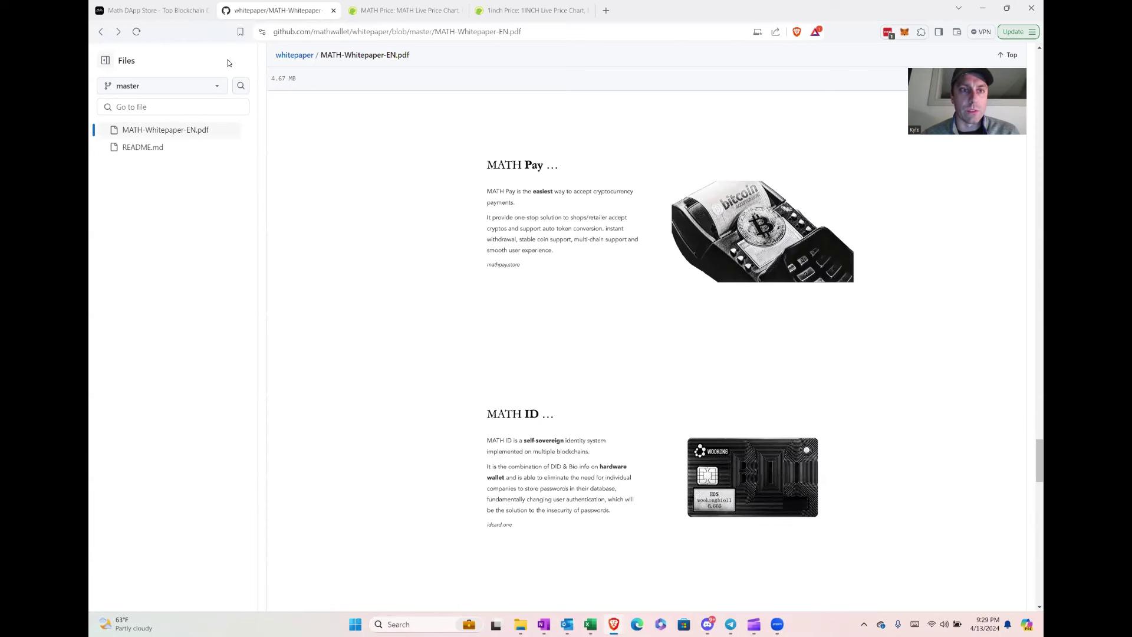
# Step: Return to the MATH dApp Store page and browse the apps listed for the "ID" search across all chains
pyautogui.click(178, 13)
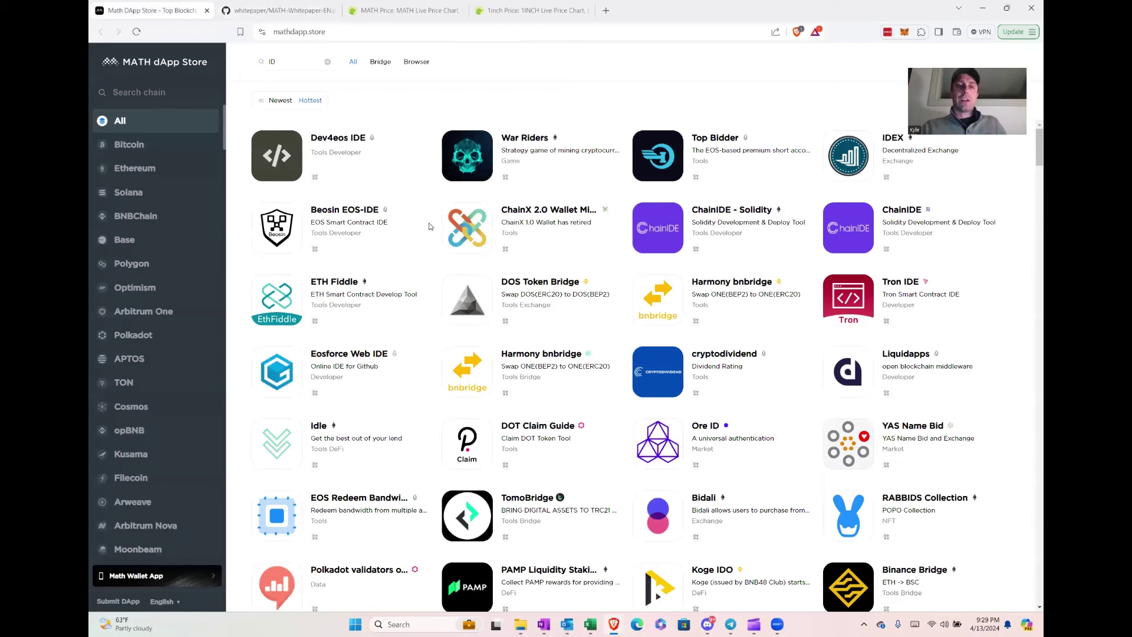
pyautogui.scroll(-3, 421, 226)
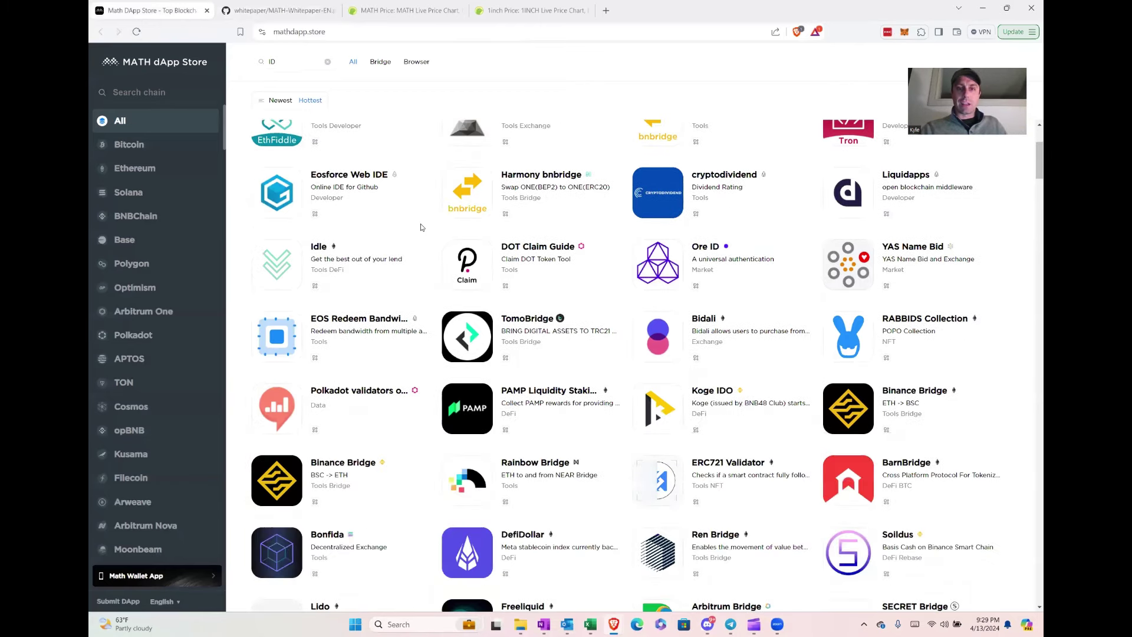
pyautogui.scroll(-5, 420, 224)
pyautogui.scroll(-10, 421, 224)
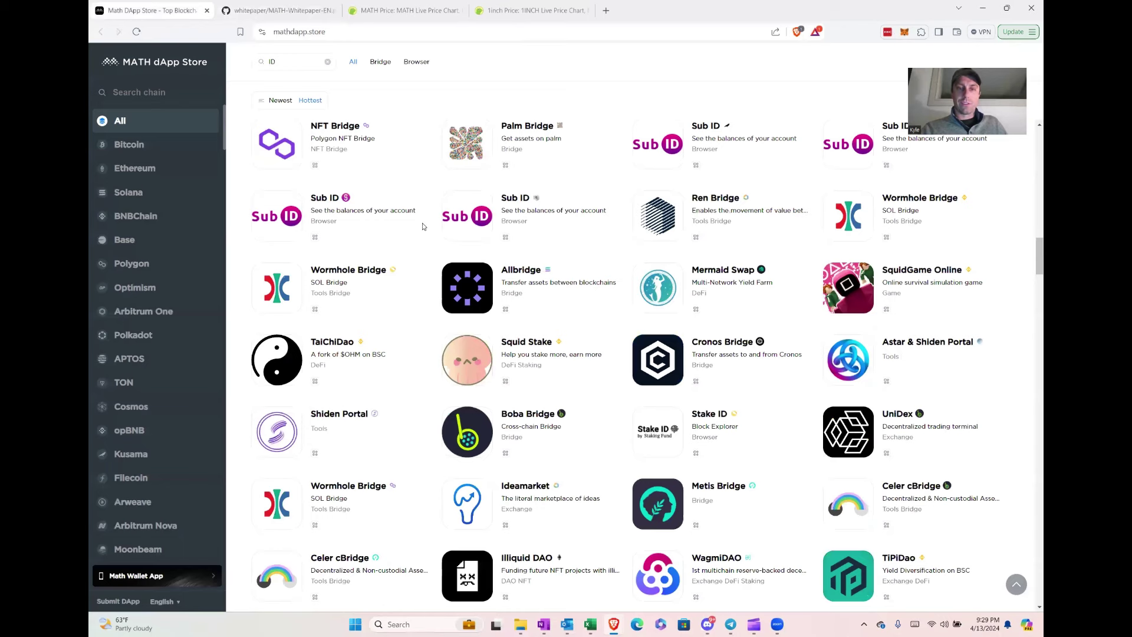
pyautogui.scroll(-10, 422, 226)
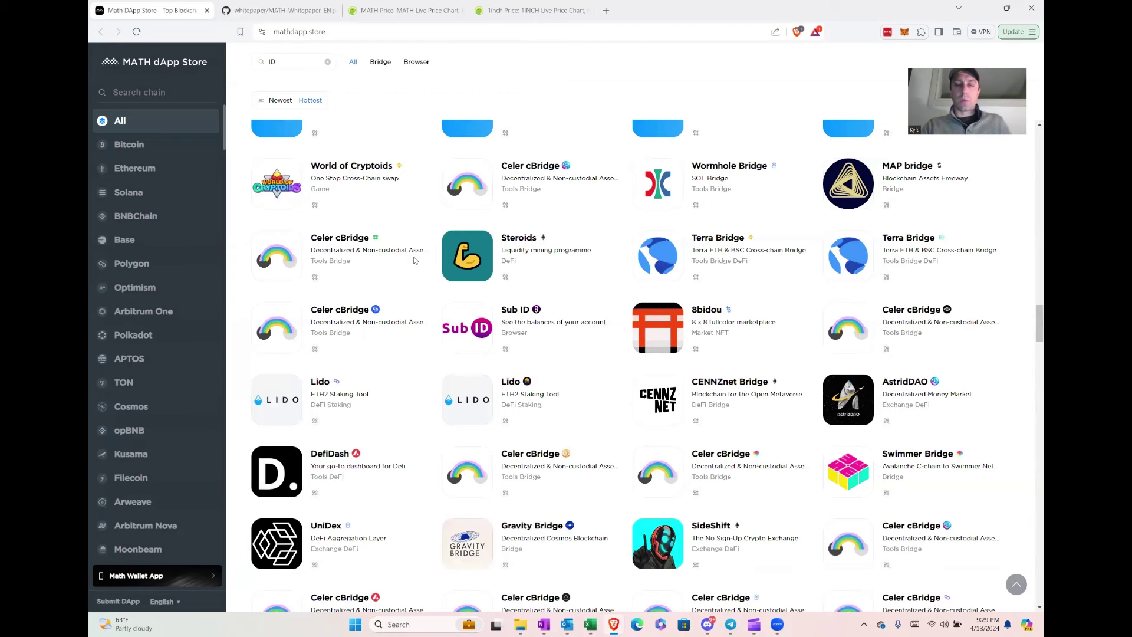
pyautogui.scroll(-1, 412, 286)
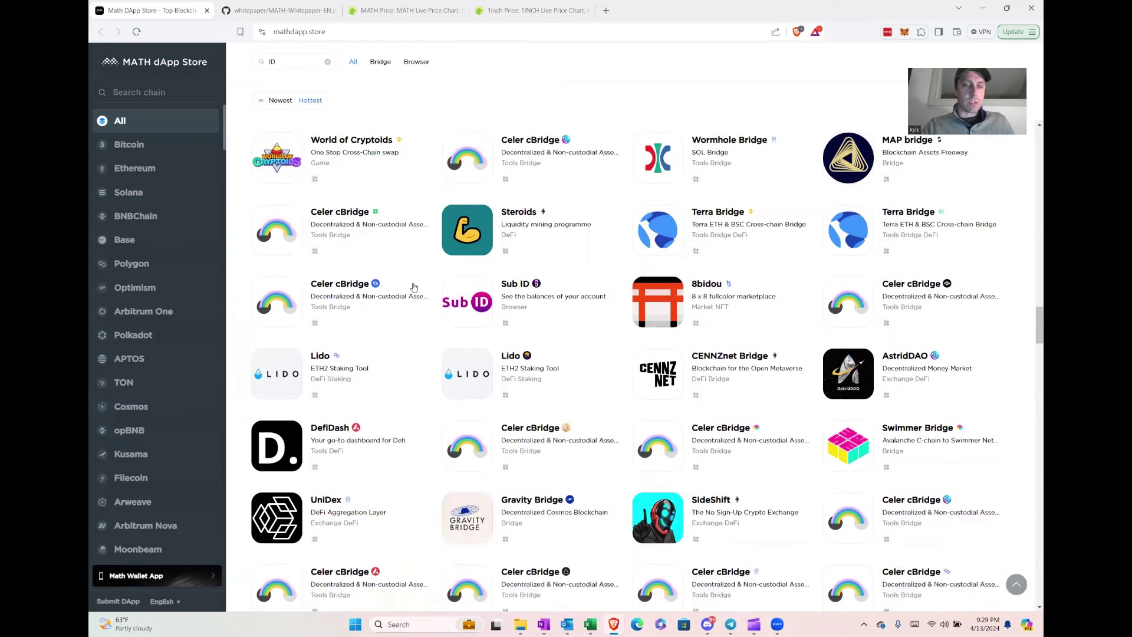
pyautogui.scroll(-3, 412, 286)
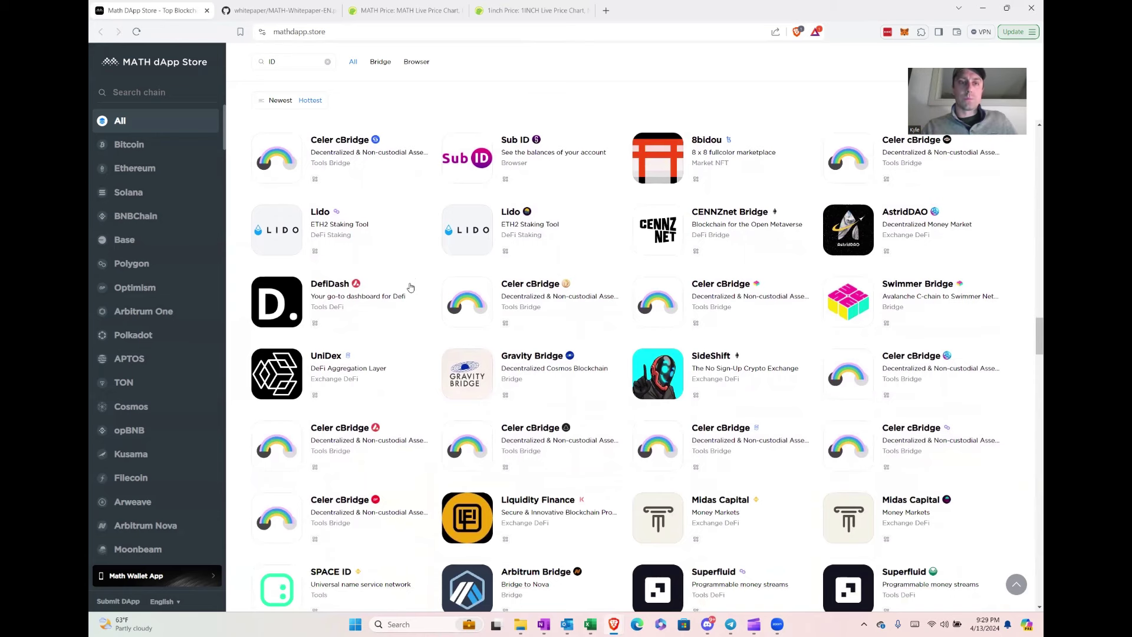
pyautogui.scroll(10, 411, 278)
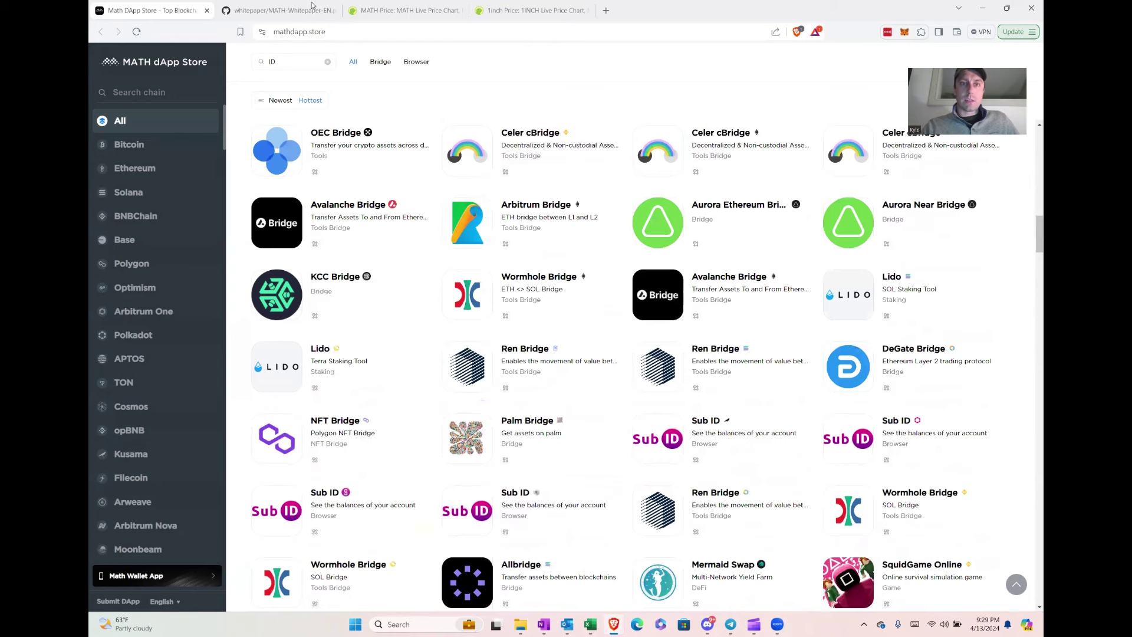
# Step: Check the CoinGecko MATH page, switch to the Small Cap Crypto Scores workbook in Excel and review the MATH sheet's market cap targets, scores and project comps
pyautogui.click(311, 10)
pyautogui.click(409, 10)
pyautogui.moveTo(385, 147)
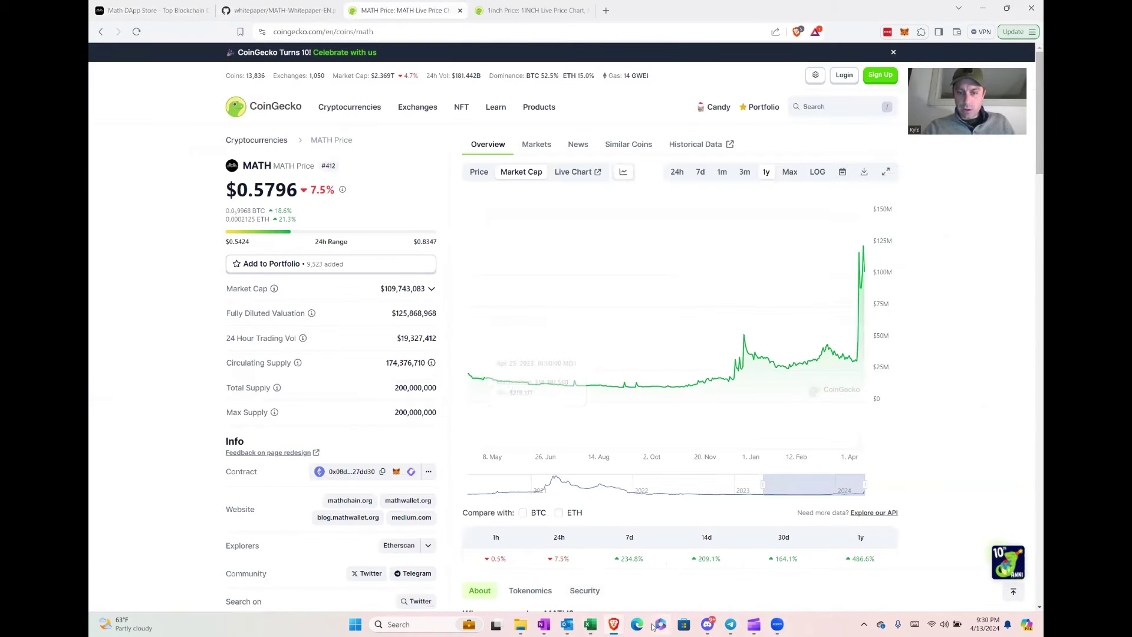
pyautogui.moveTo(591, 625)
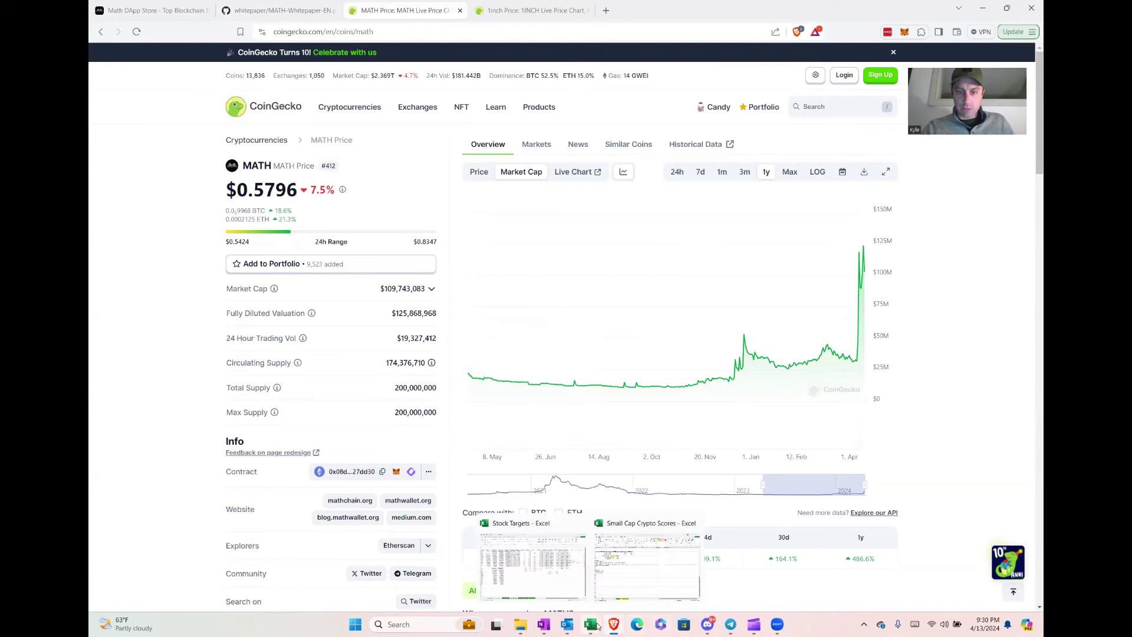
pyautogui.click(665, 577)
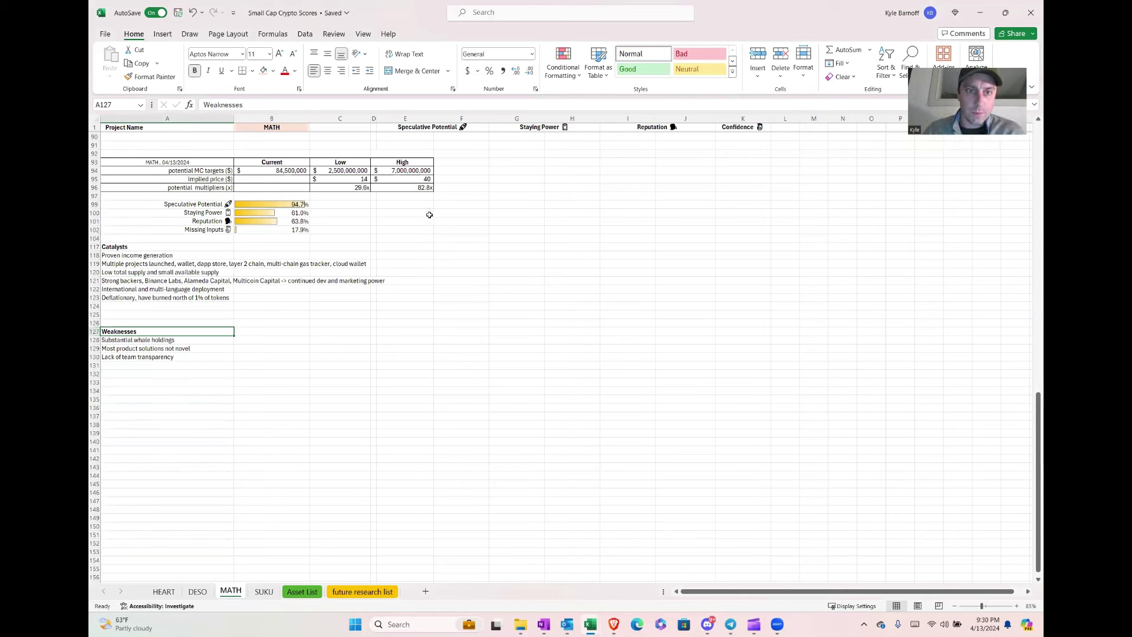
pyautogui.scroll(3, 419, 215)
pyautogui.scroll(2, 434, 206)
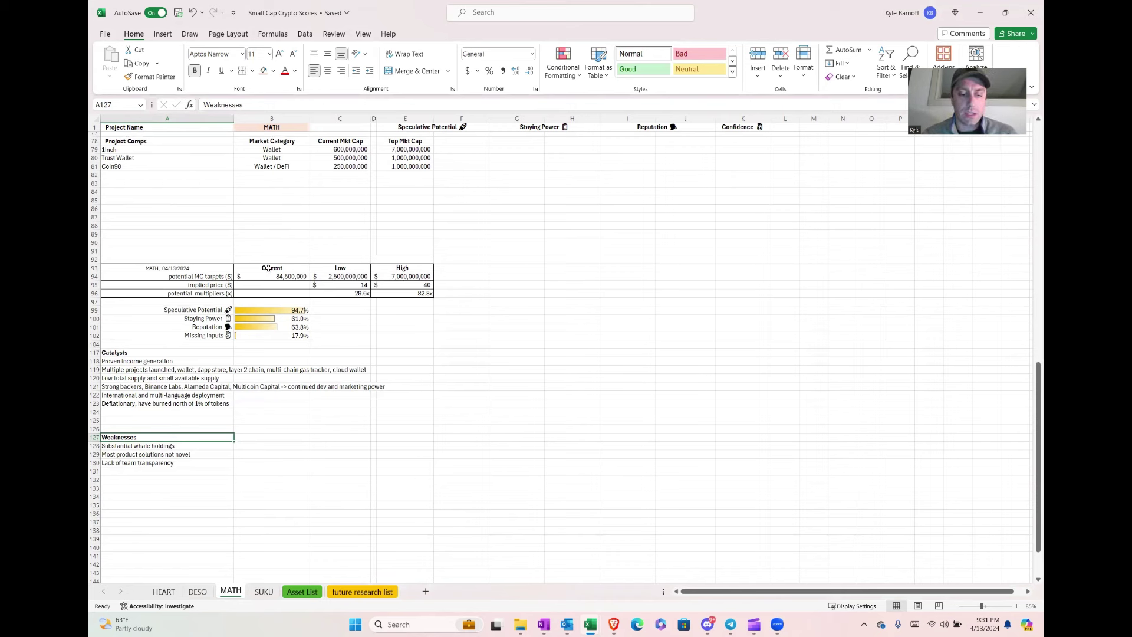
# Step: Check MATH's current market cap on CoinGecko in Brave and set the Current potential MC target (B94) in the Excel workbook to 110,000,000
pyautogui.hotkey('alt', 'Tab')
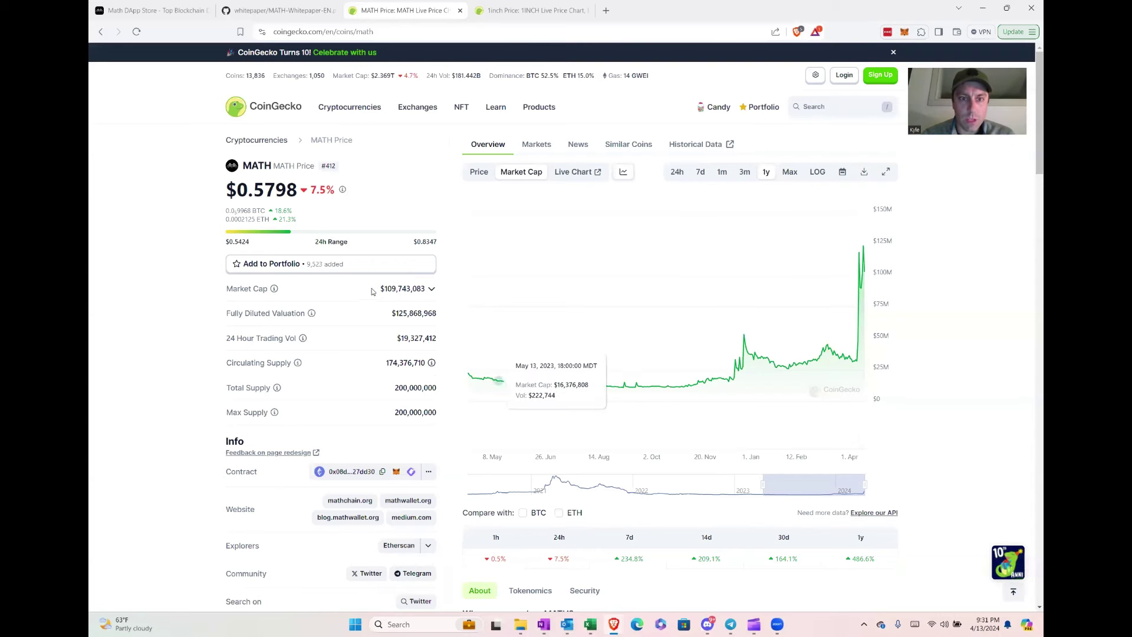
pyautogui.moveTo(617, 626)
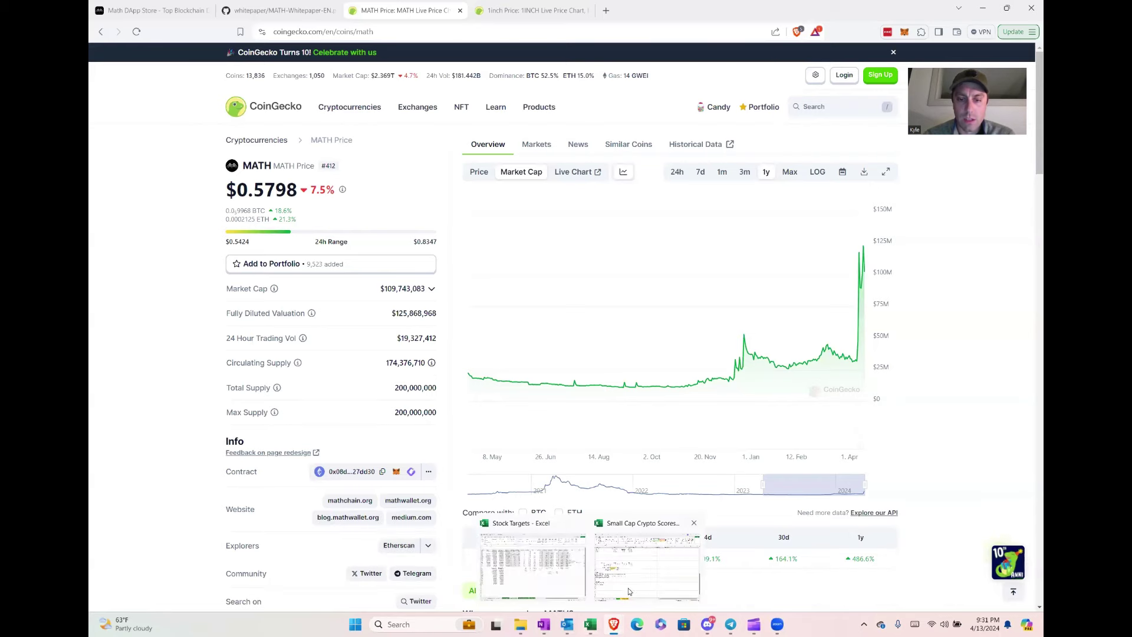
pyautogui.click(628, 592)
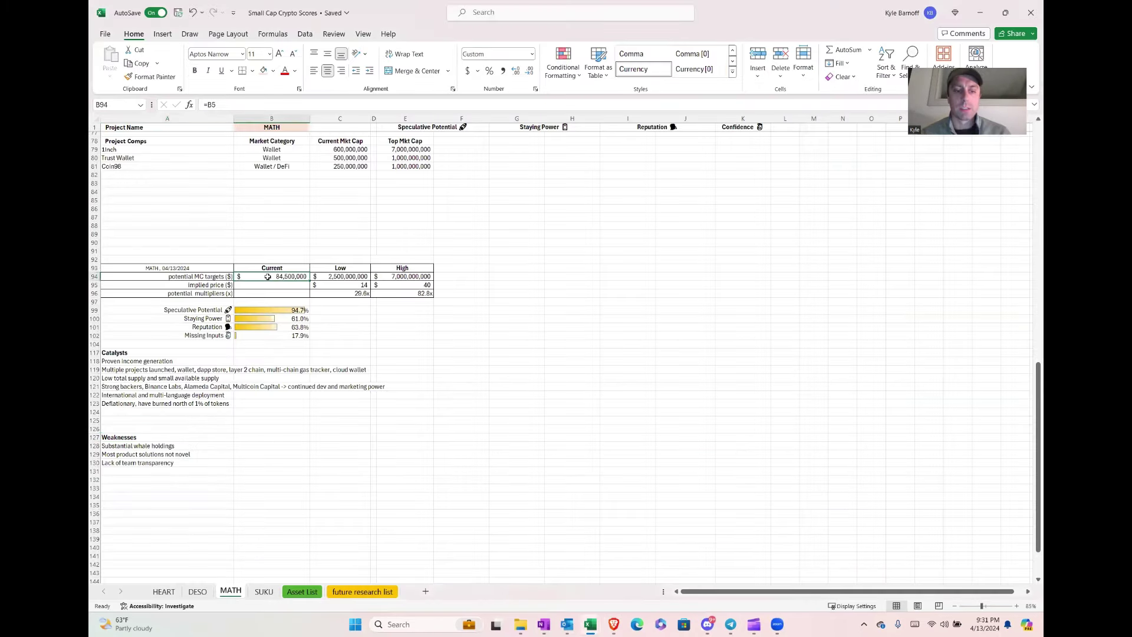
pyautogui.write('110,000,')
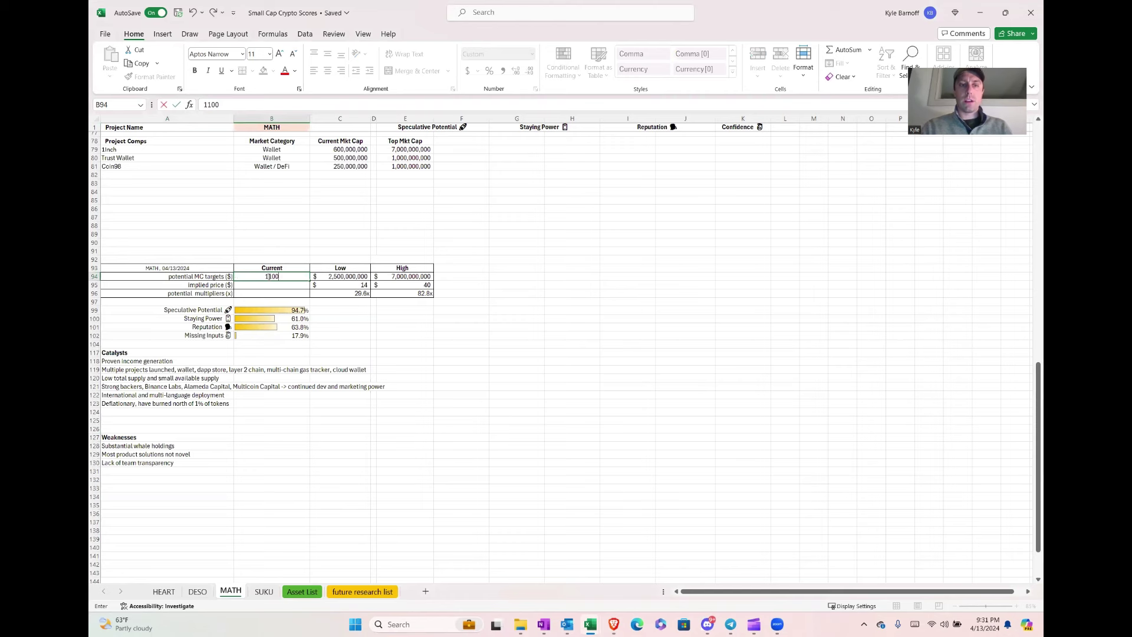
pyautogui.write('0000')
pyautogui.press('Return')
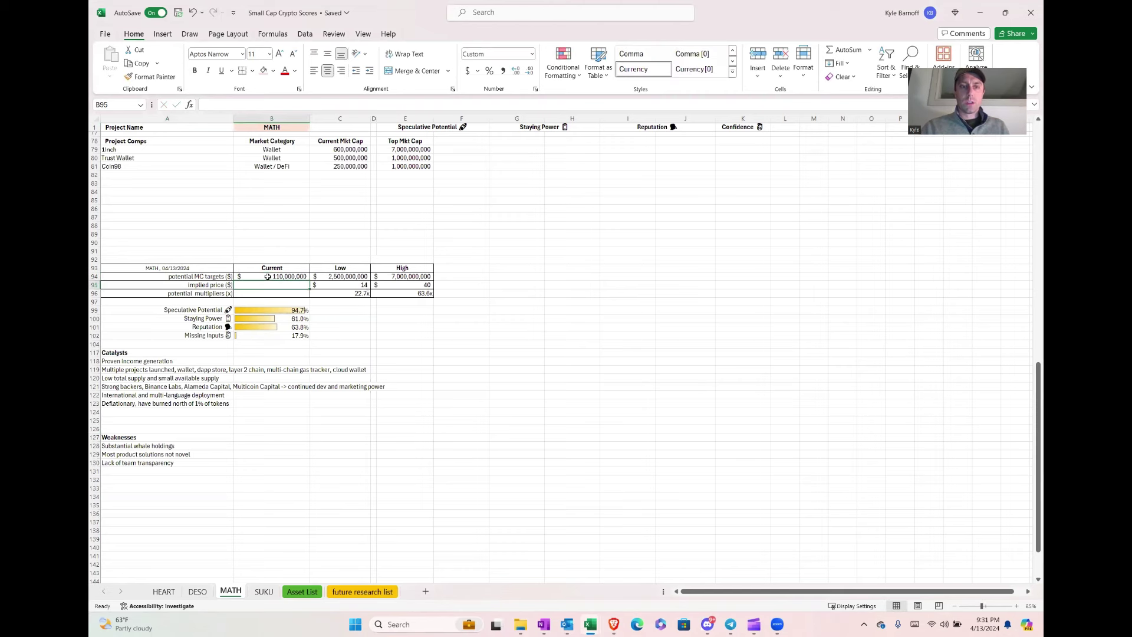
pyautogui.click(256, 243)
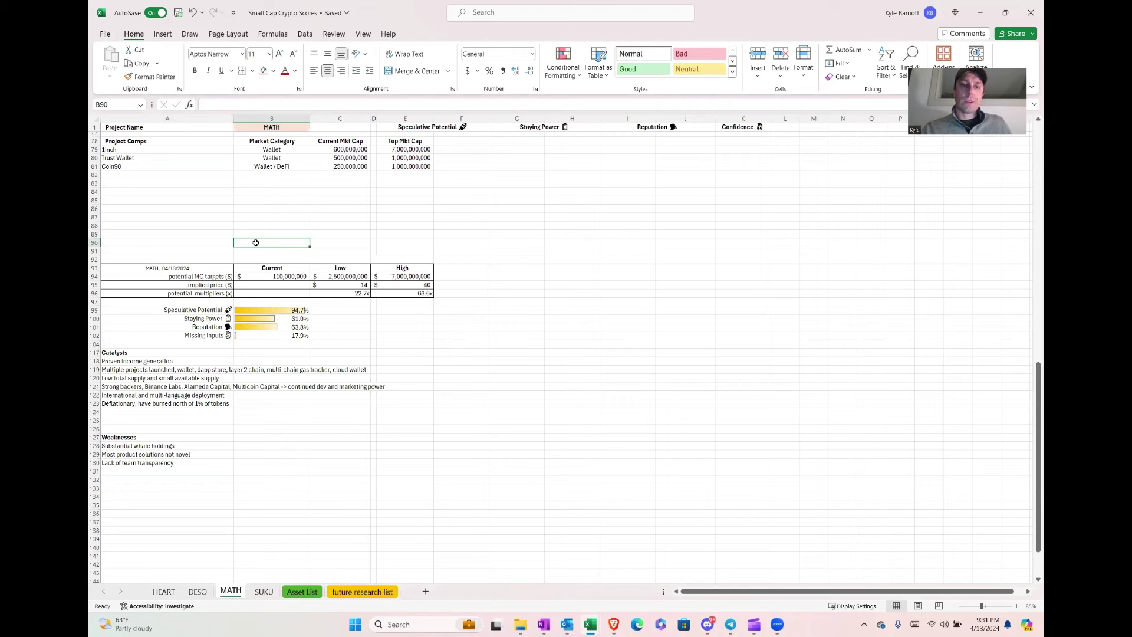
pyautogui.click(231, 251)
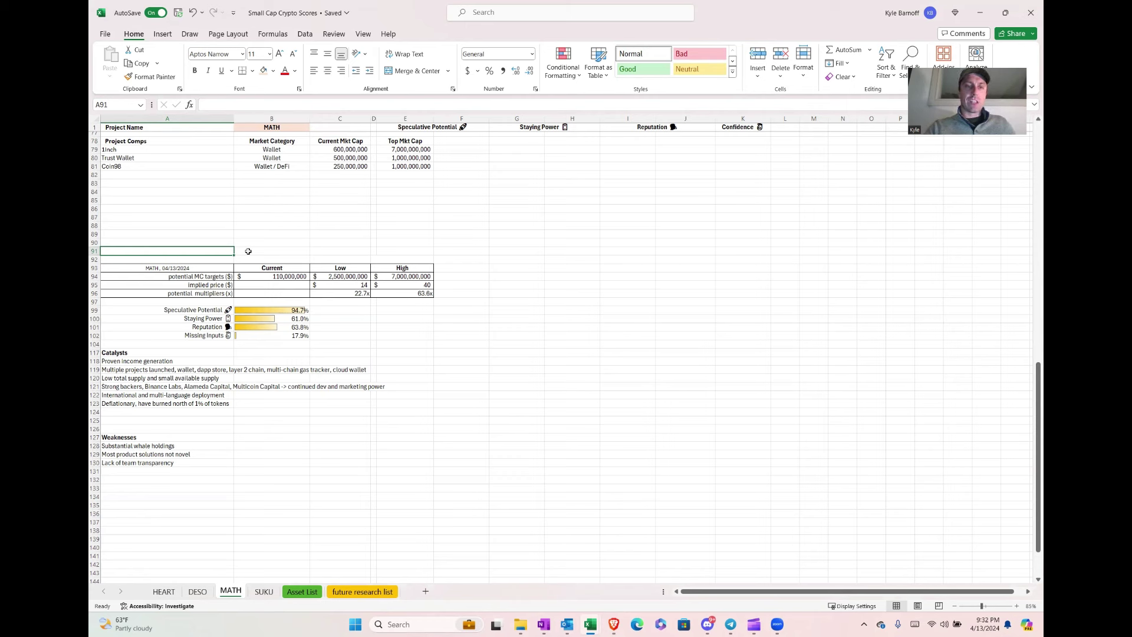
pyautogui.click(220, 258)
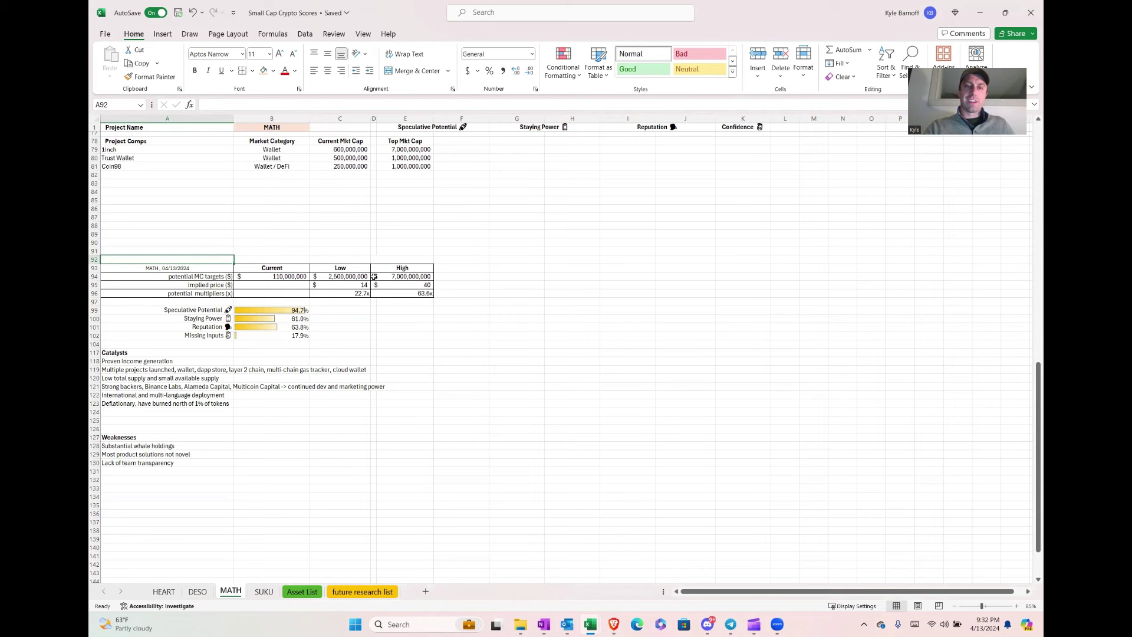